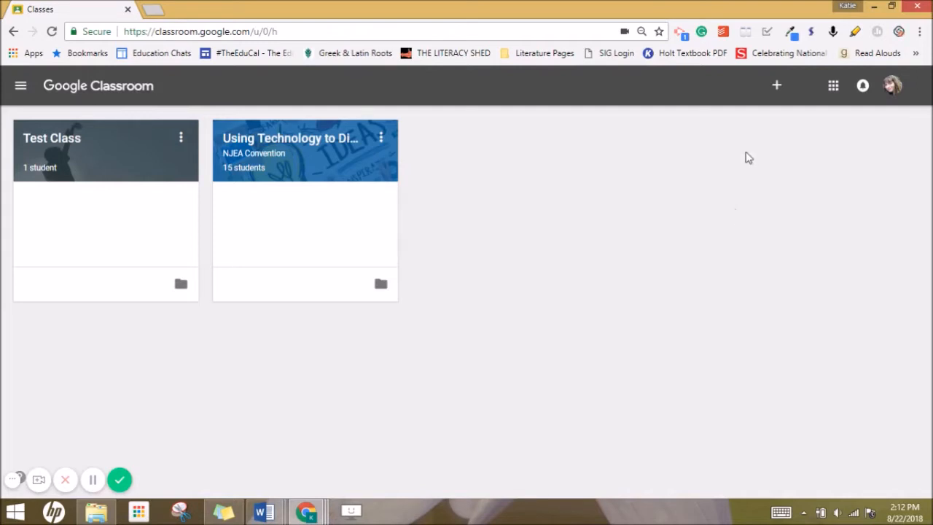
left_click(777, 92)
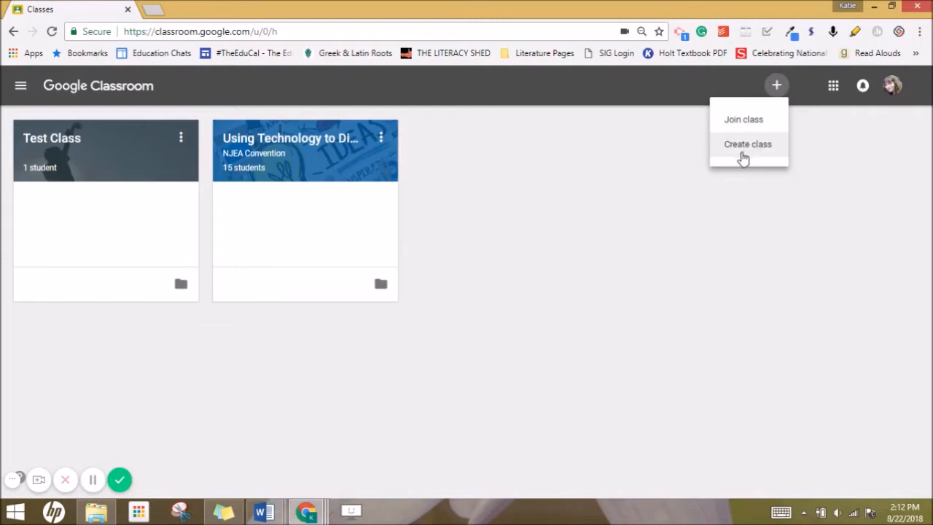
left_click(697, 194)
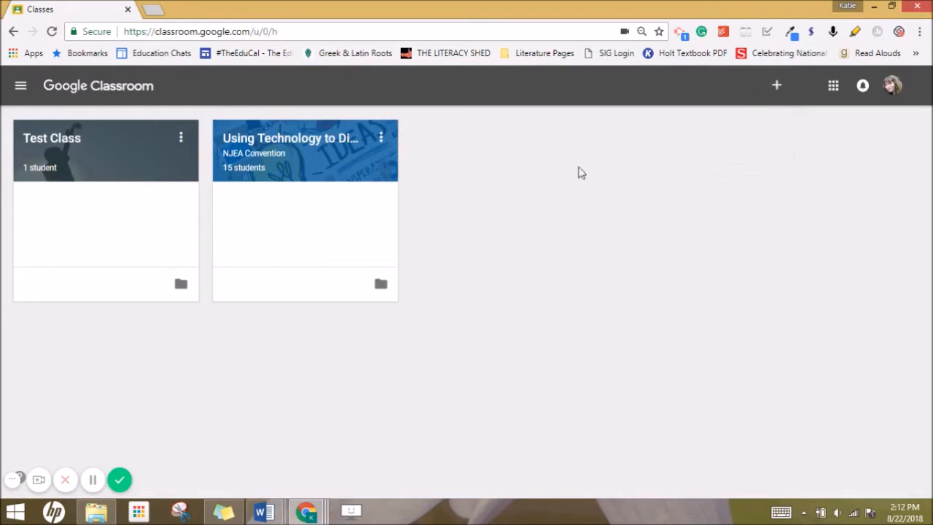
- Open Test Class and post the announcement "Test tomorrow" for all students
left_click(42, 149)
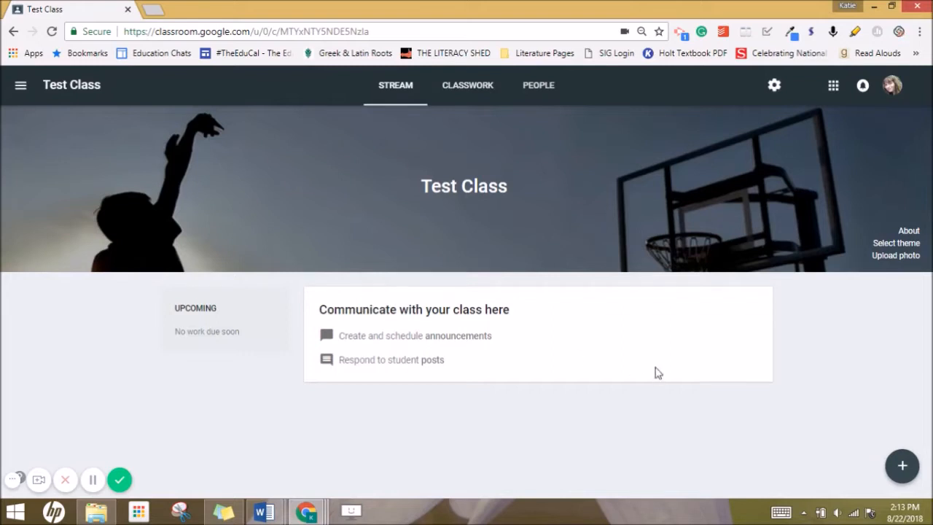
mouse_move(902, 465)
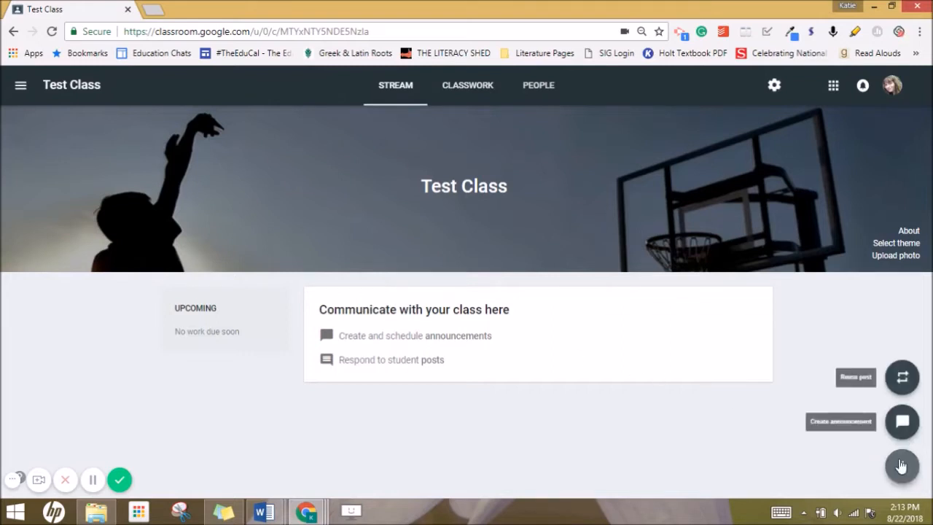
left_click(904, 418)
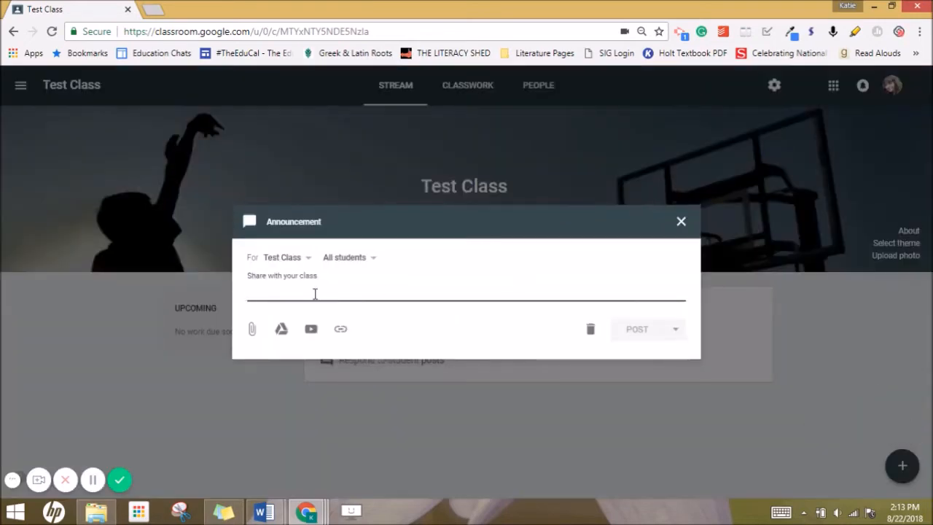
type("Test tomorrow")
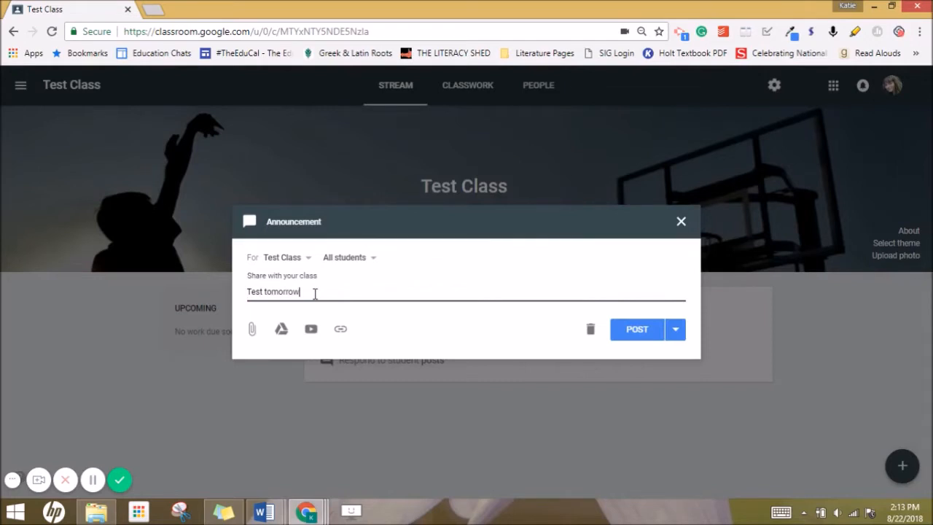
left_click(638, 331)
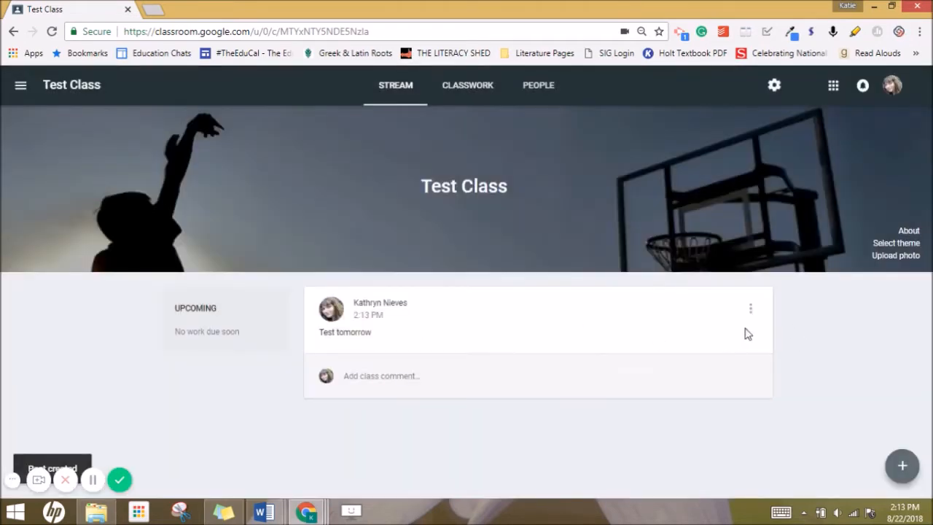
- Review the available options for the "Test tomorrow" announcement and look at its editing form
left_click(751, 309)
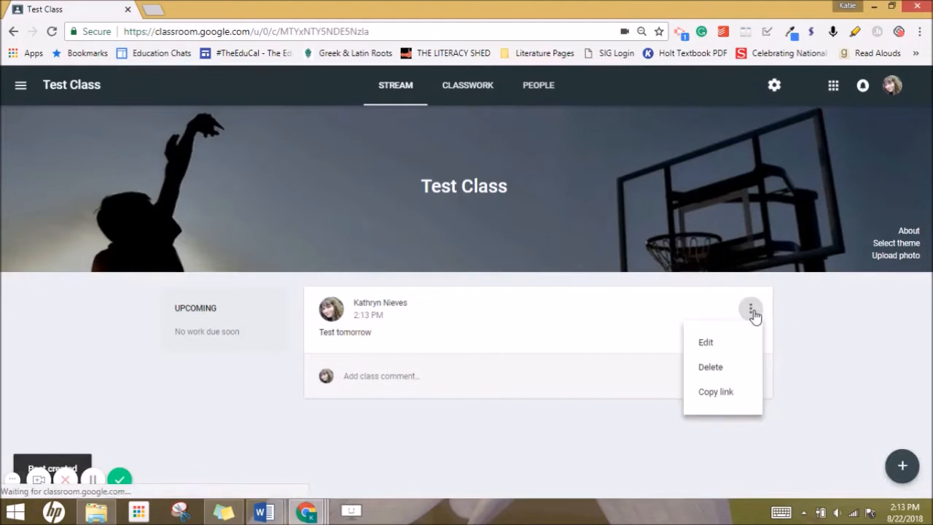
left_click(844, 343)
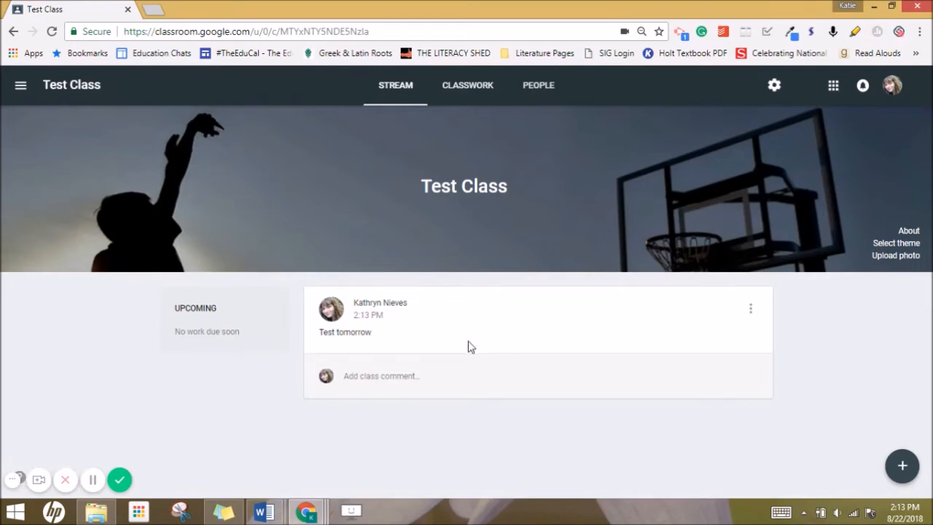
left_click(750, 308)
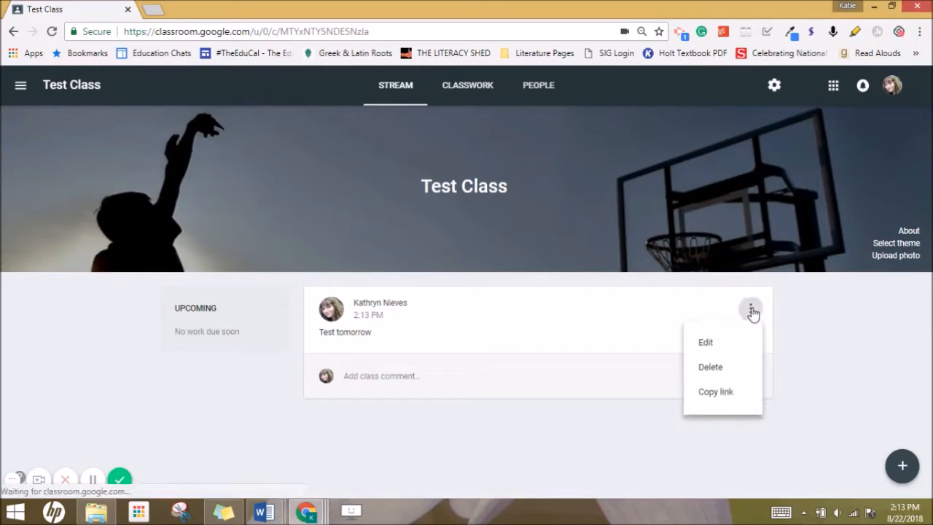
left_click(721, 343)
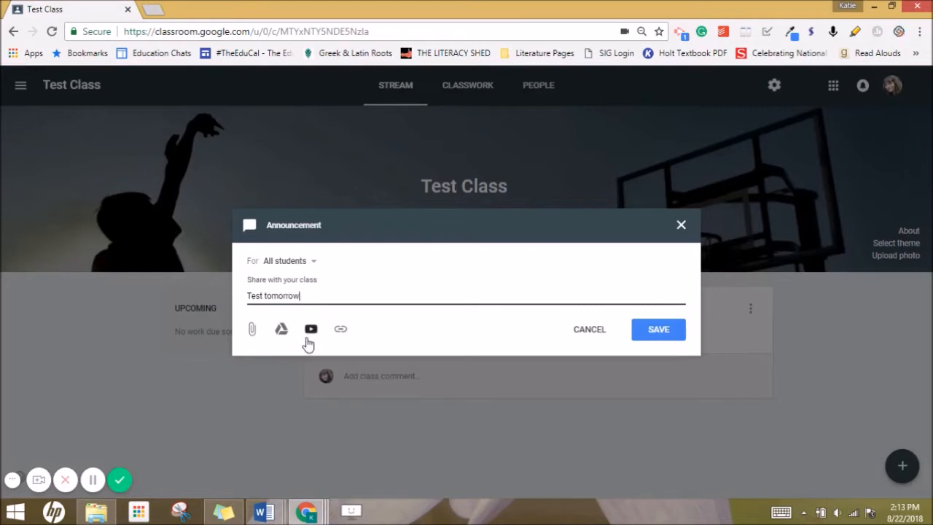
left_click(677, 231)
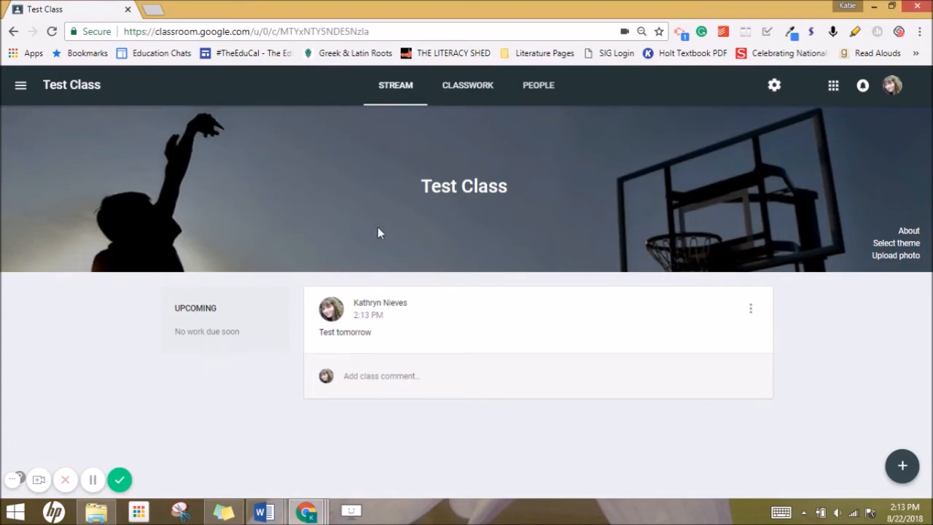
- Add a topic named "Unit 1" to the classwork of Test Class
left_click(463, 98)
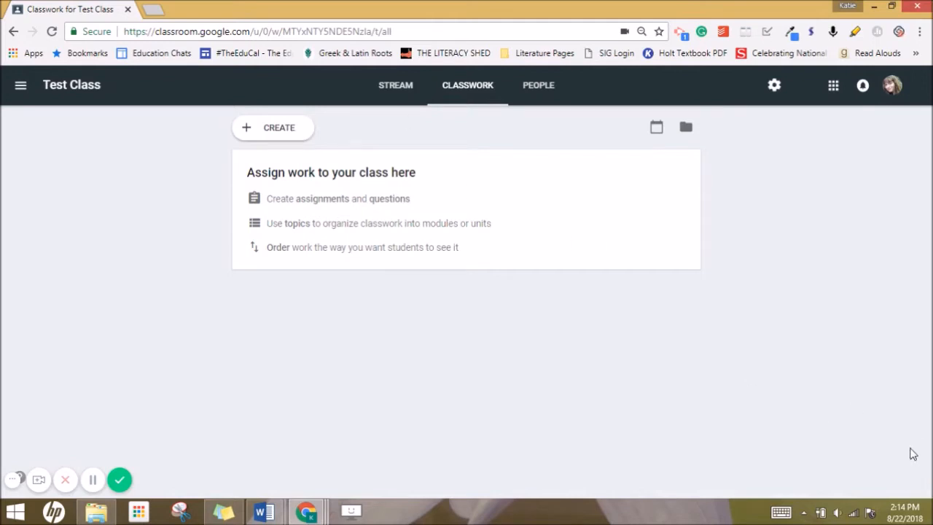
left_click(273, 132)
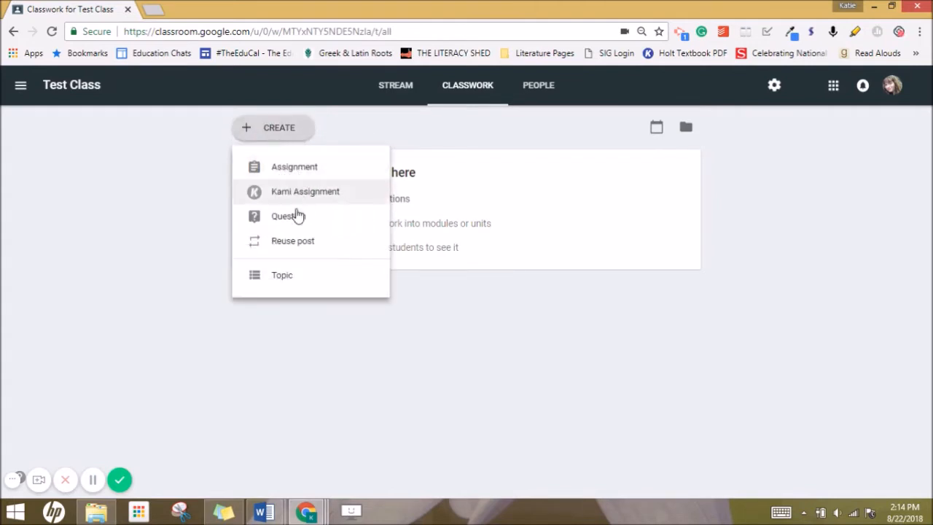
left_click(287, 282)
type("Unit 1")
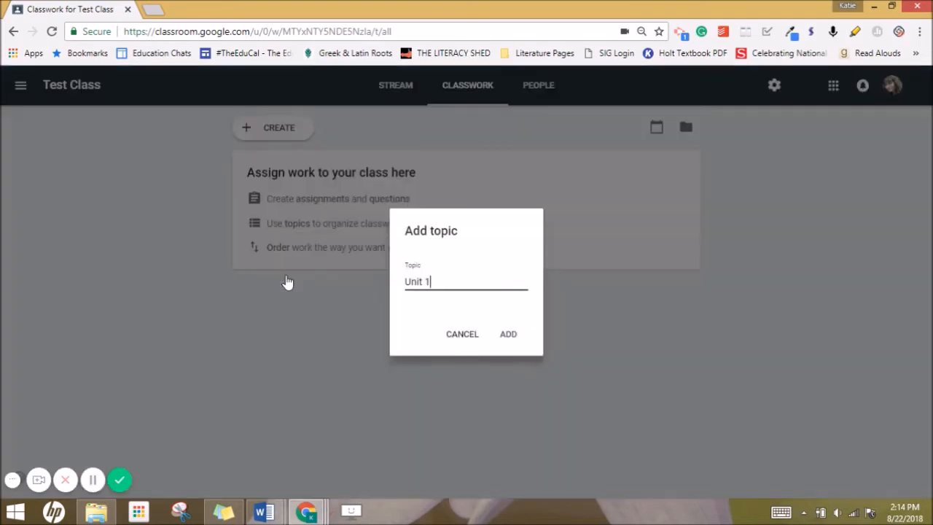
left_click(507, 336)
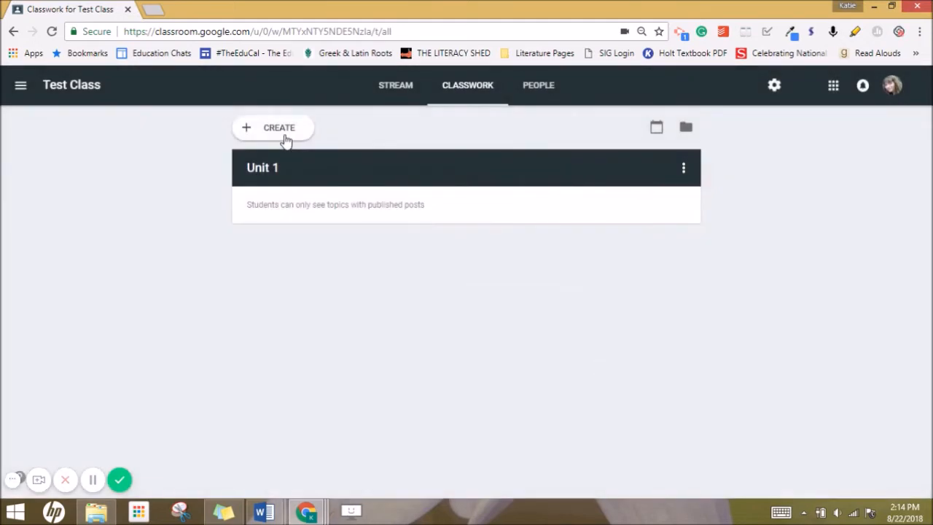
- Add a second classwork topic named "Unit 2"
left_click(282, 133)
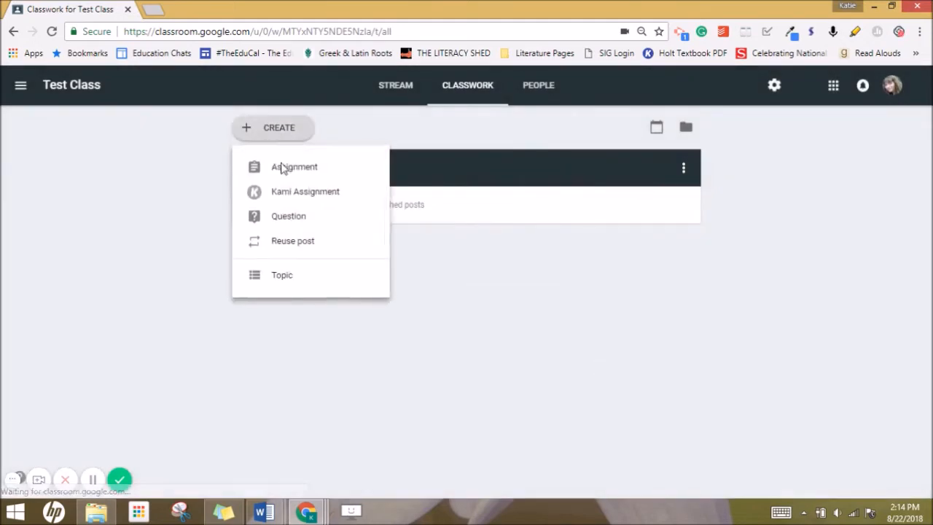
left_click(284, 282)
type("Unit 2")
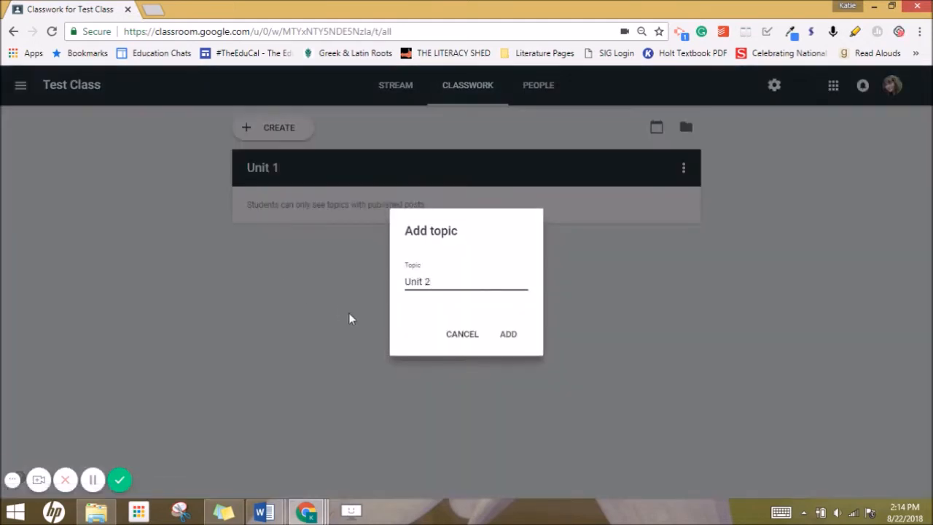
left_click(516, 335)
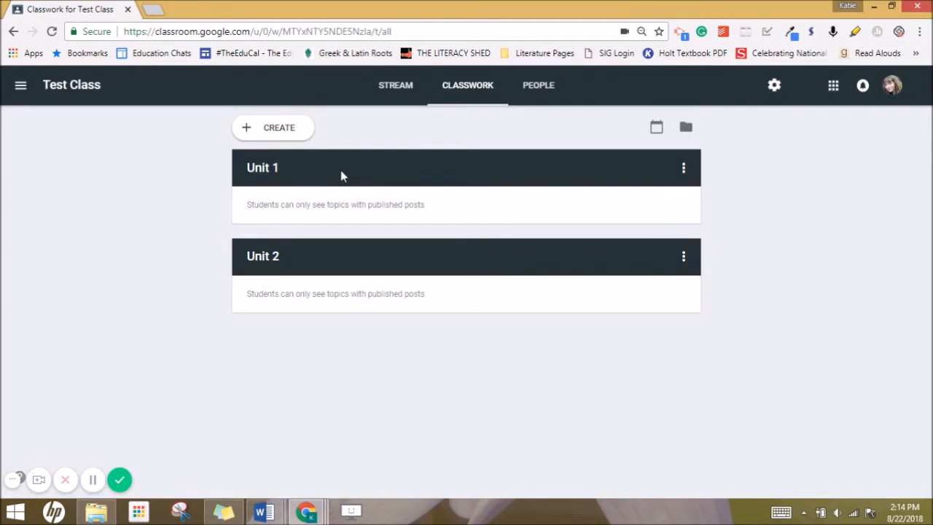
- Create a new assignment worth 10 points and title it "Assignment 1"
left_click(290, 126)
left_click(304, 175)
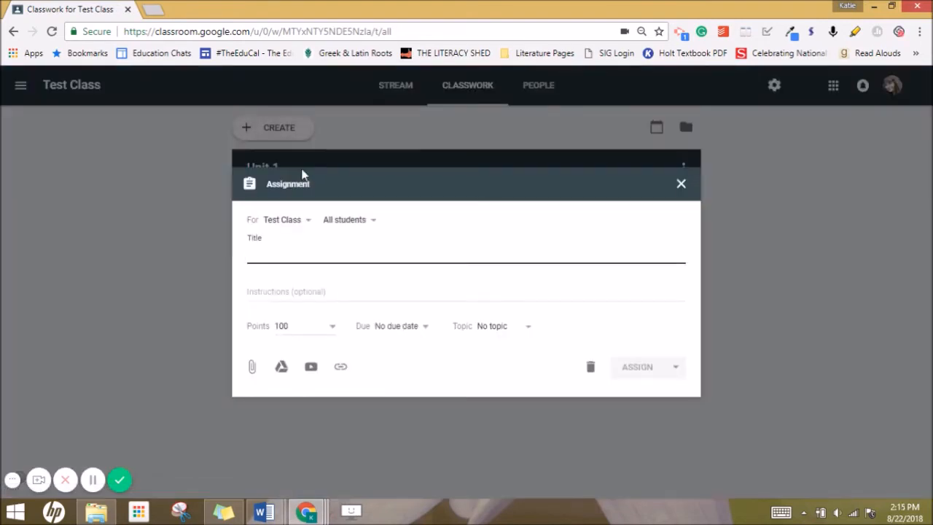
left_click(286, 330)
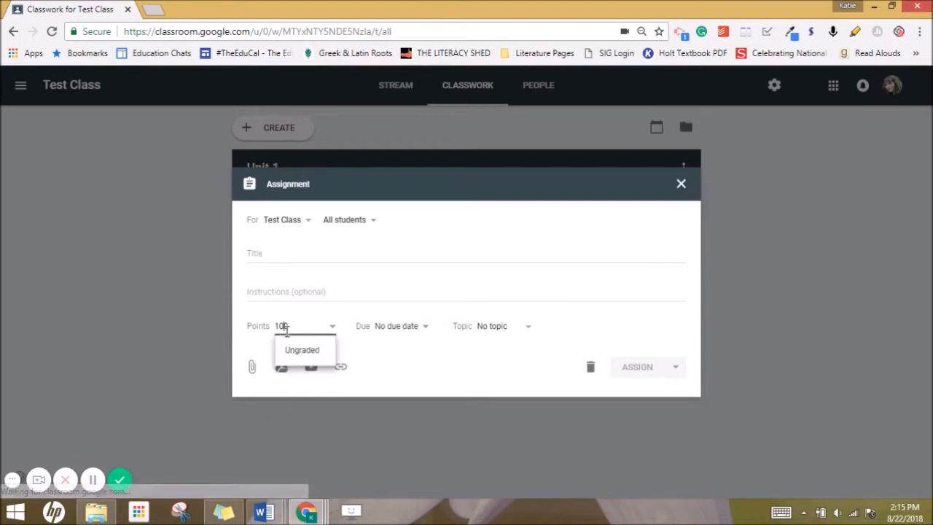
key("BackSpace")
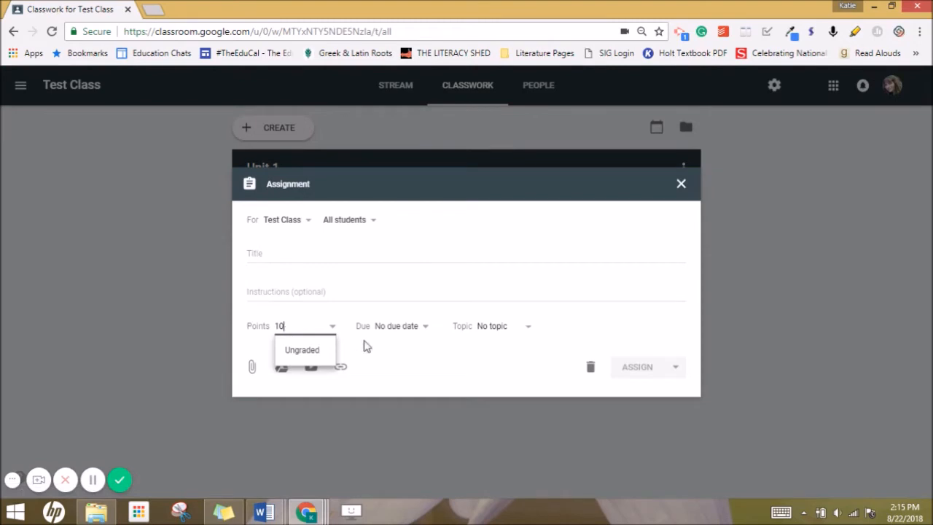
left_click(381, 357)
left_click(335, 333)
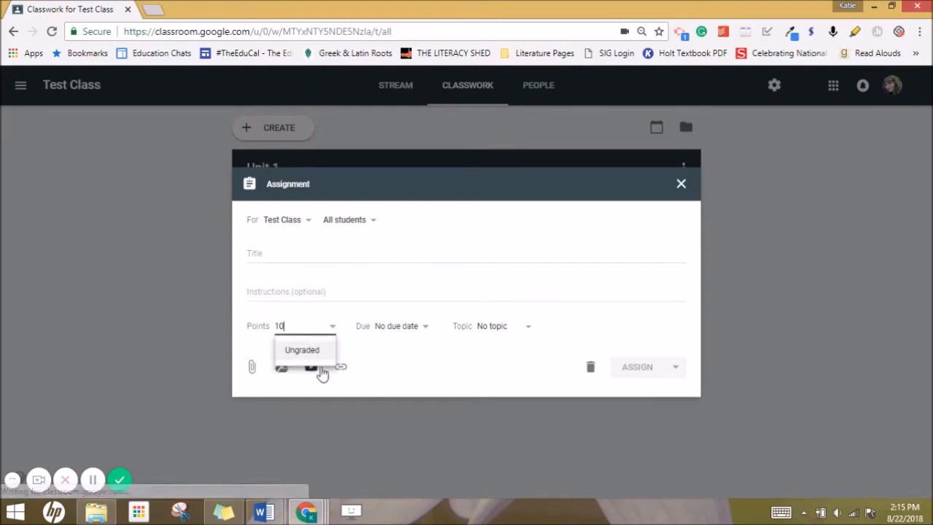
left_click(390, 358)
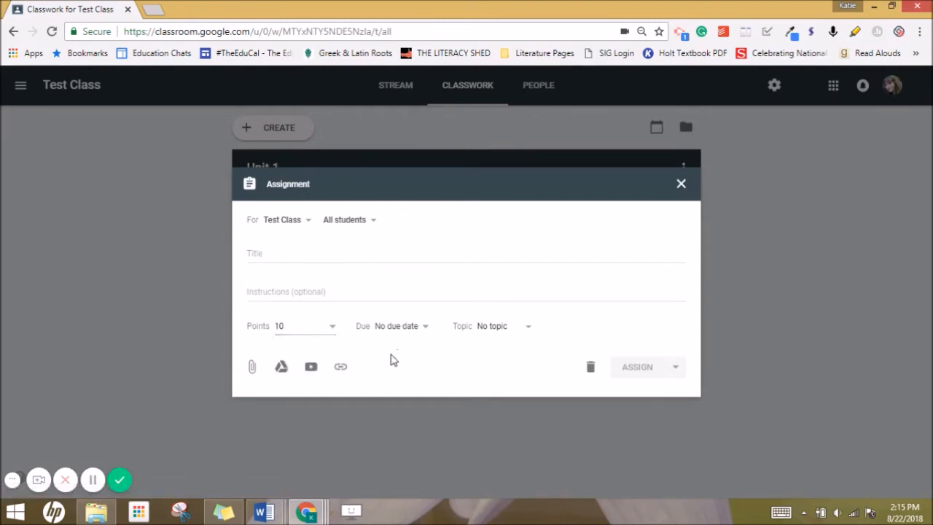
left_click(266, 253)
type("Assignment 1")
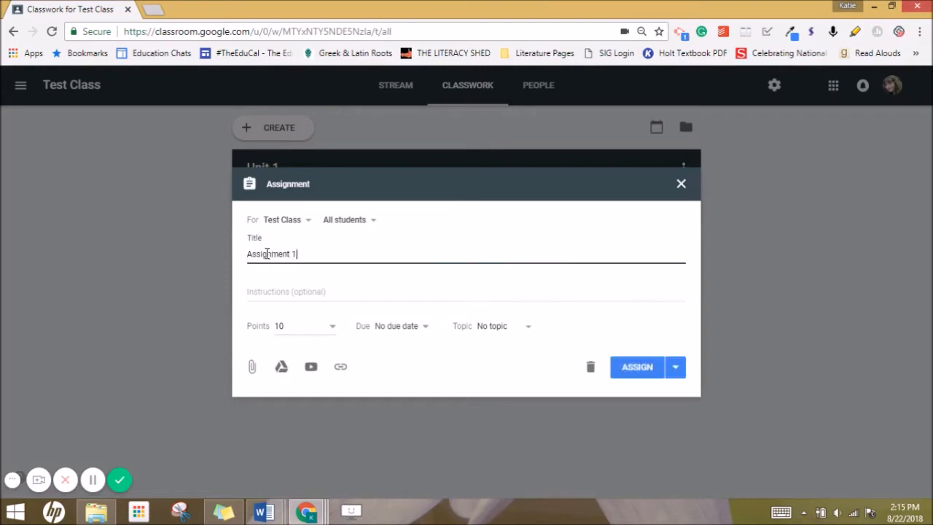
- Attach the Google Docs file "Essay Assignment" from Google Drive to the assignment
left_click(284, 369)
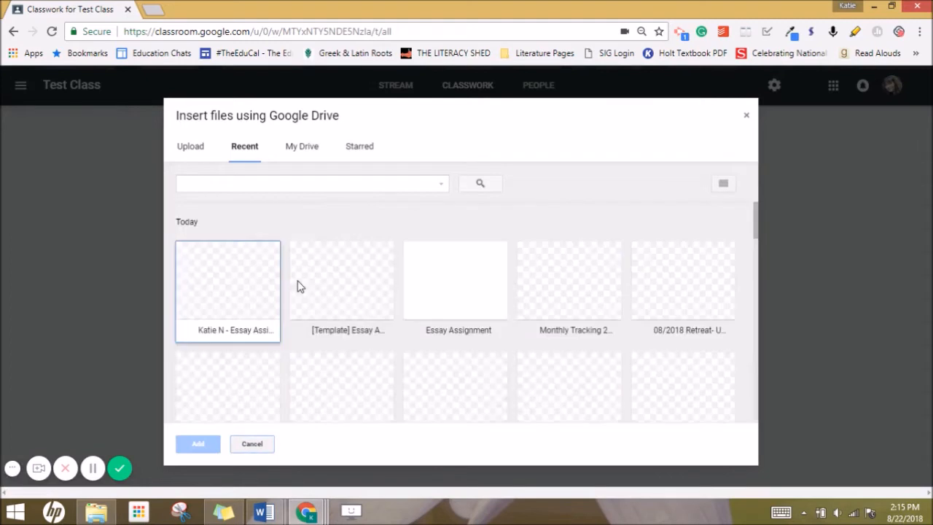
left_click(477, 329)
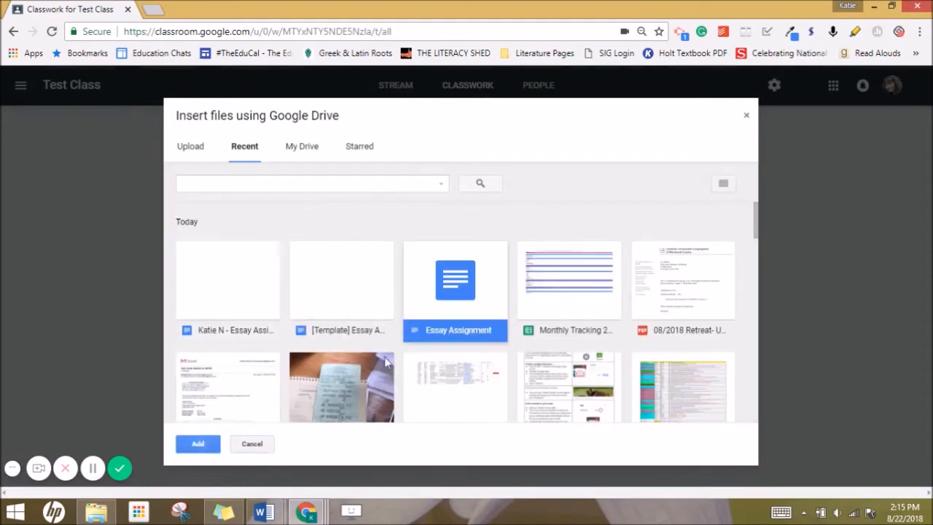
left_click(191, 448)
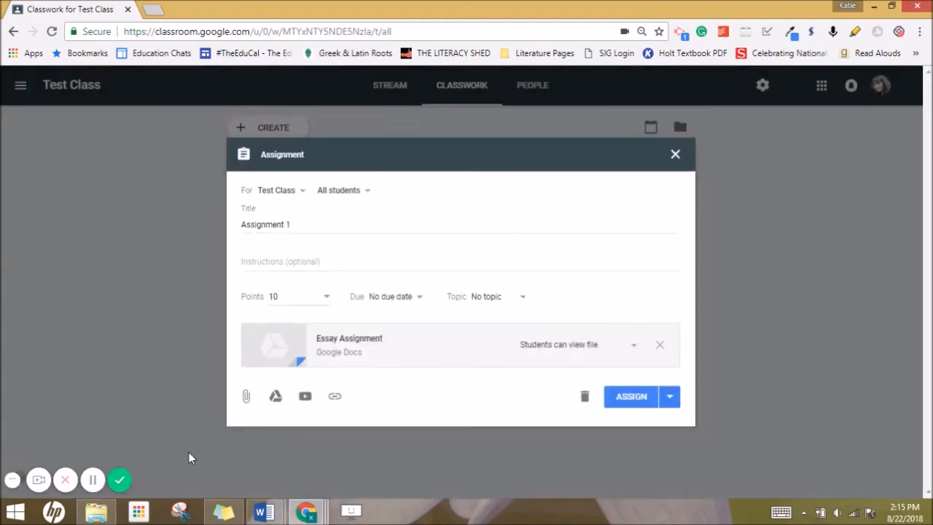
- Have a copy of the attached file made for each student and set the assignment's topic to Unit 1
left_click(560, 344)
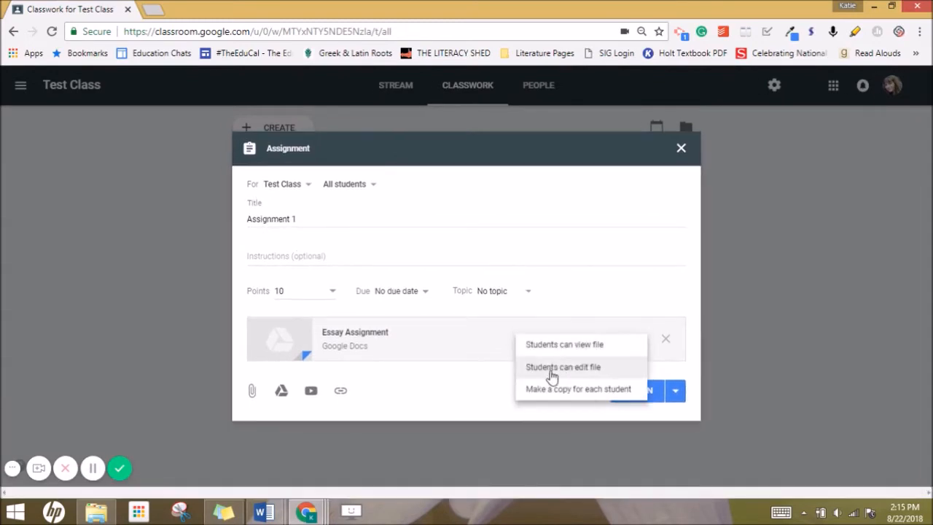
left_click(552, 388)
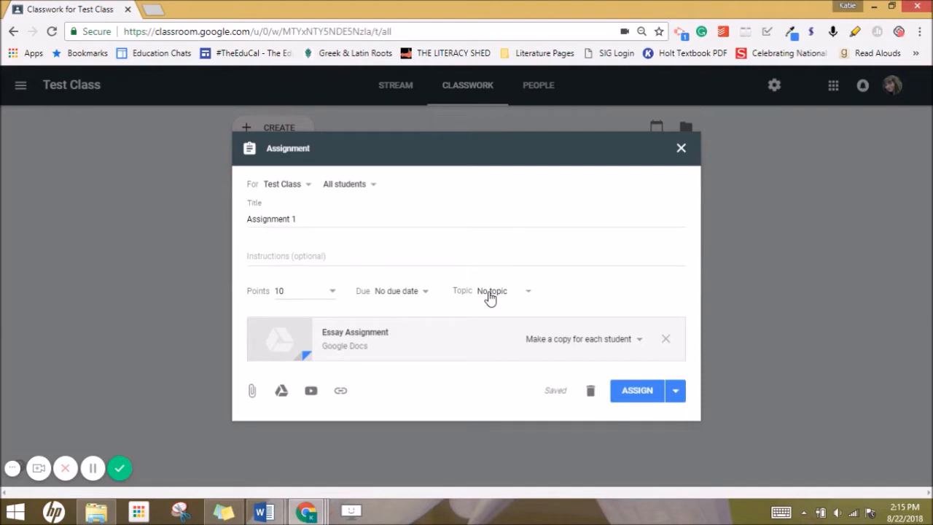
left_click(490, 293)
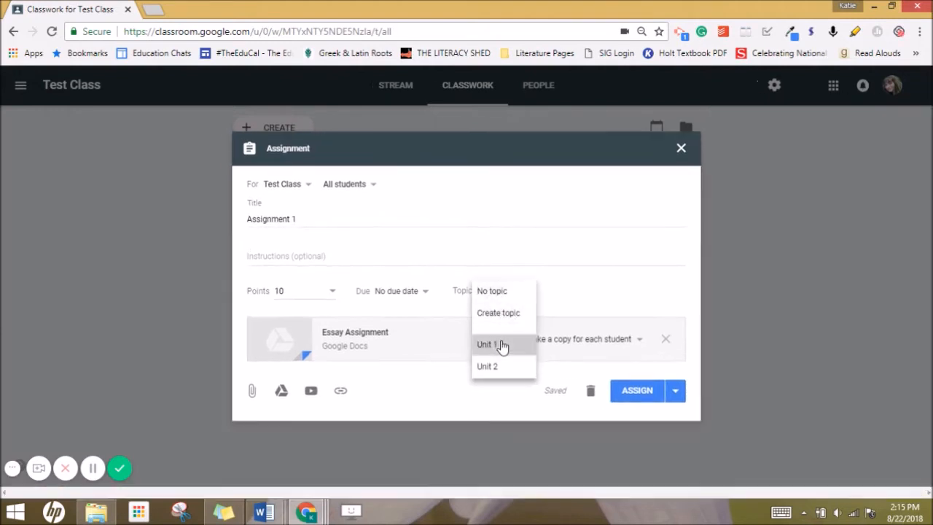
left_click(502, 346)
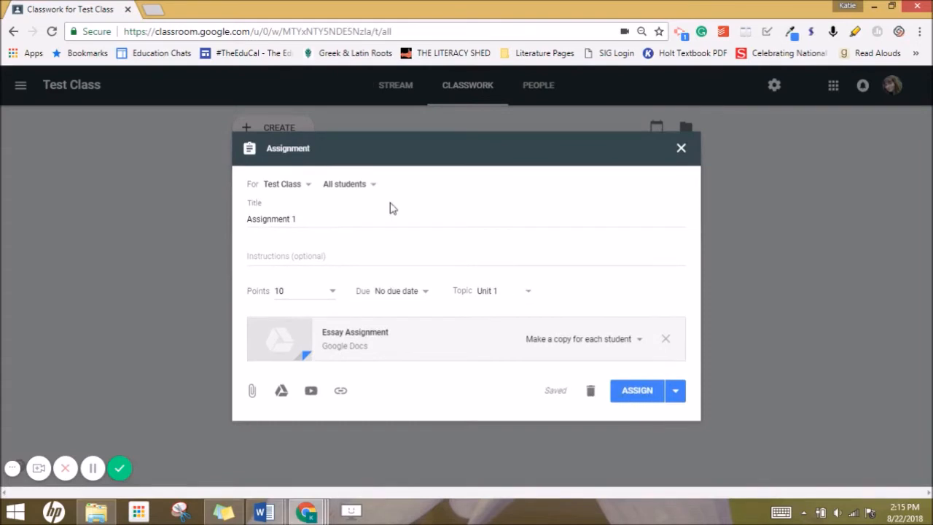
- Toggle the individual student off and back on in the assignment's recipient list
left_click(368, 187)
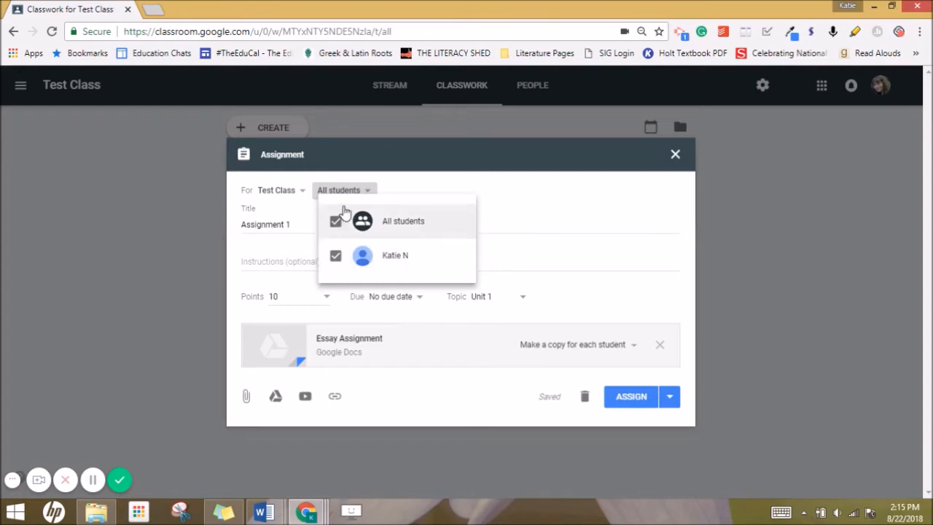
left_click(336, 257)
left_click(336, 258)
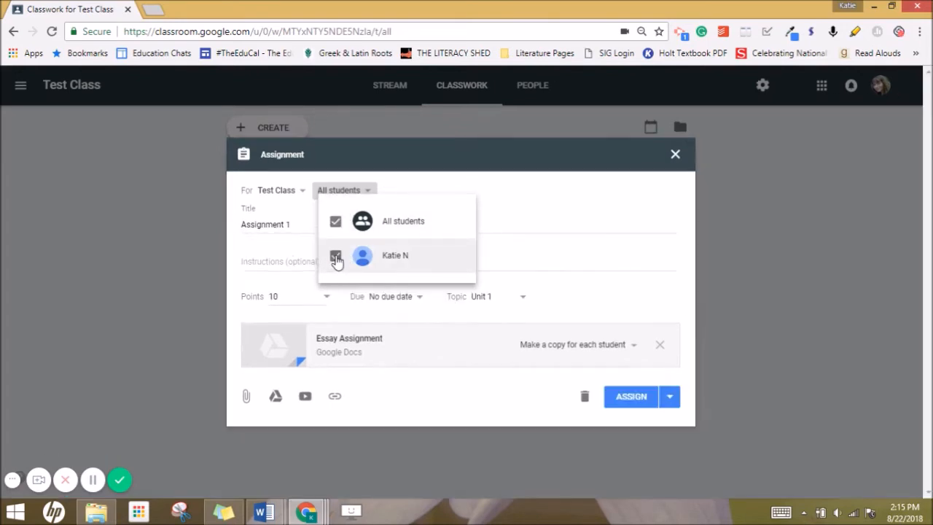
left_click(620, 406)
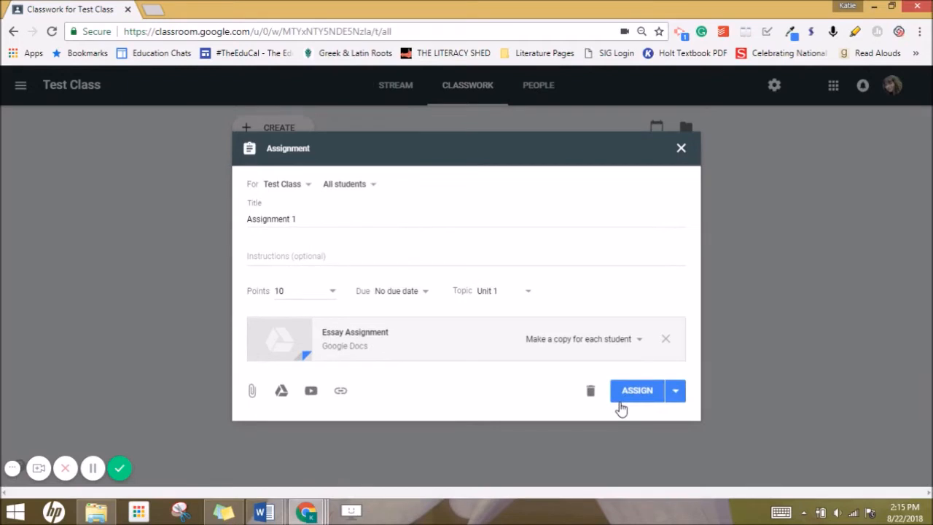
- Assign the prepared Assignment 1 to all students in Test Class
left_click(629, 397)
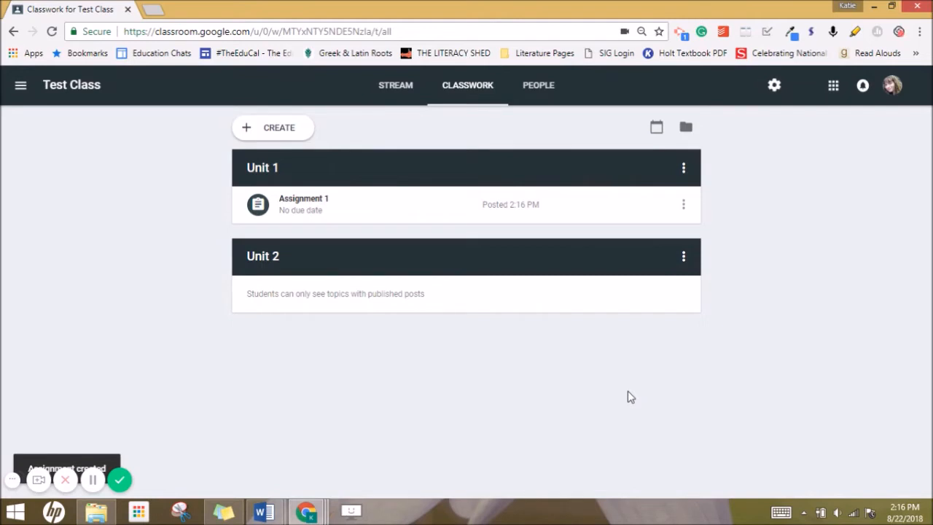
- Create a second assignment titled "Assessment", file it under the topic Unit 1, and assign it to the class
left_click(258, 134)
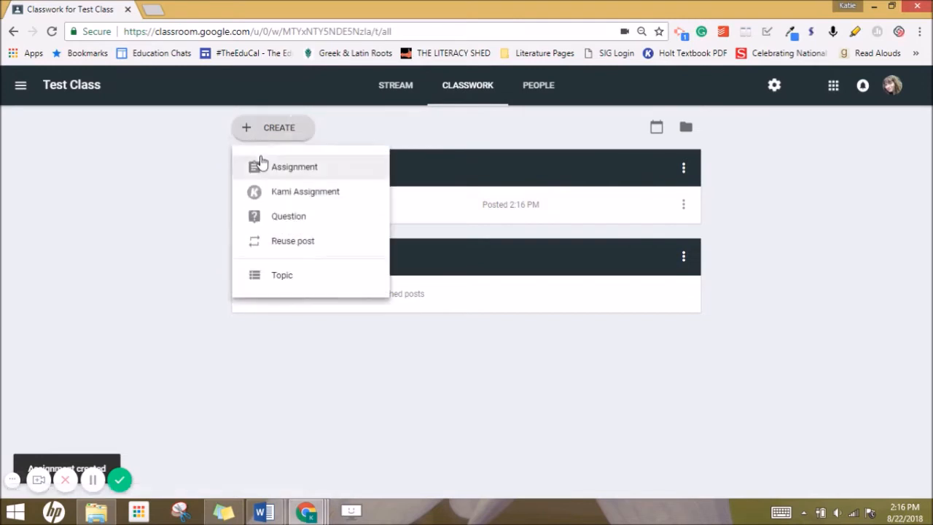
left_click(261, 162)
type("U")
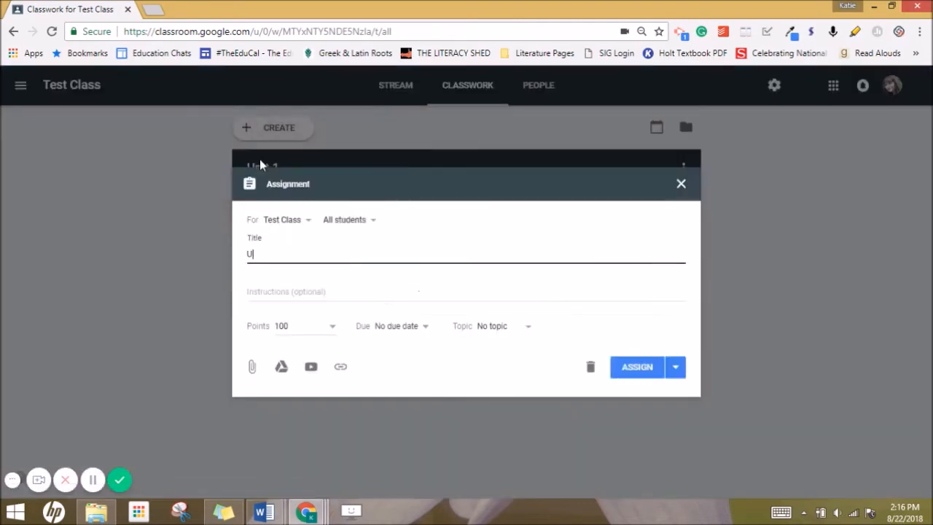
key("BackSpace")
type("Assessment")
left_click(514, 332)
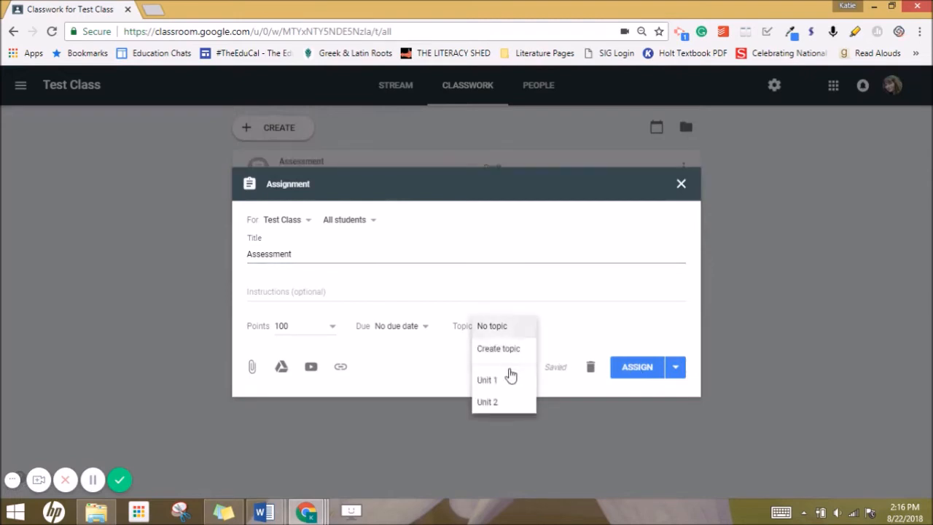
left_click(506, 380)
left_click(633, 368)
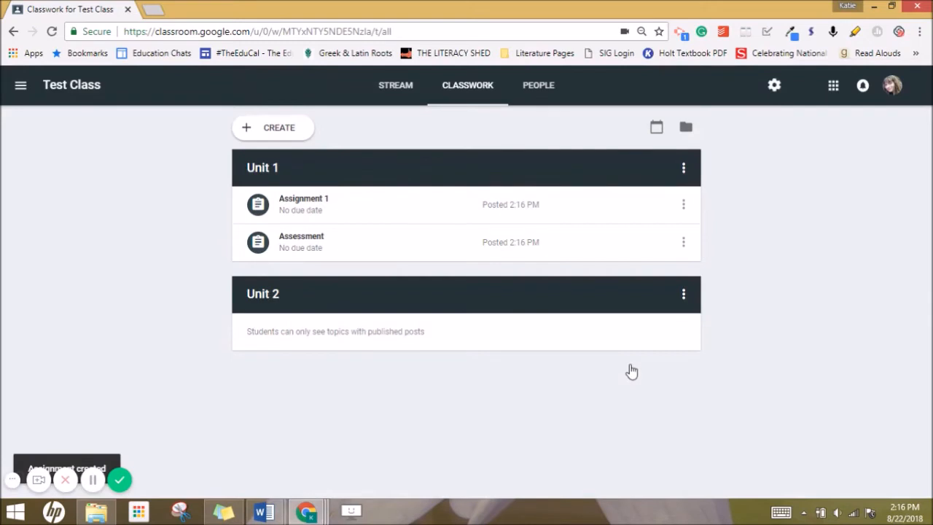
- Move Assessment above Assignment 1 within Unit 1 and back below it
left_click(685, 244)
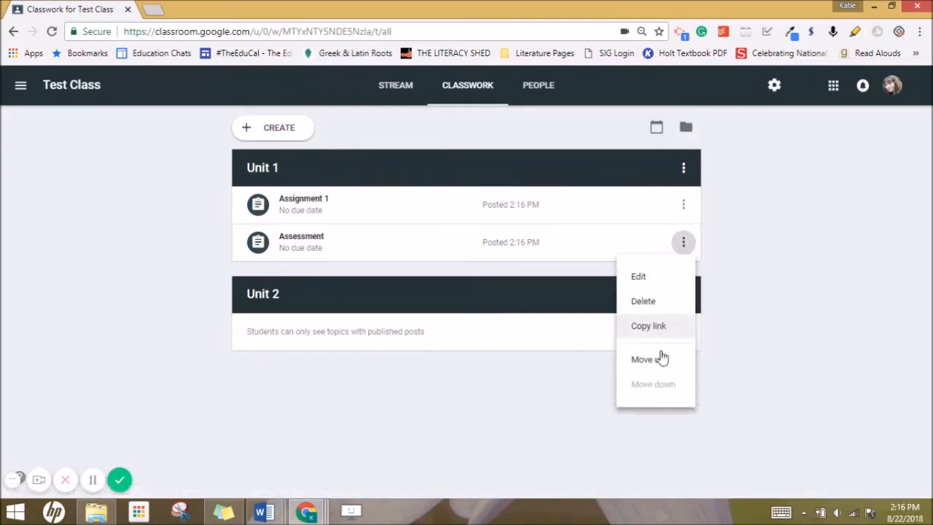
left_click(662, 360)
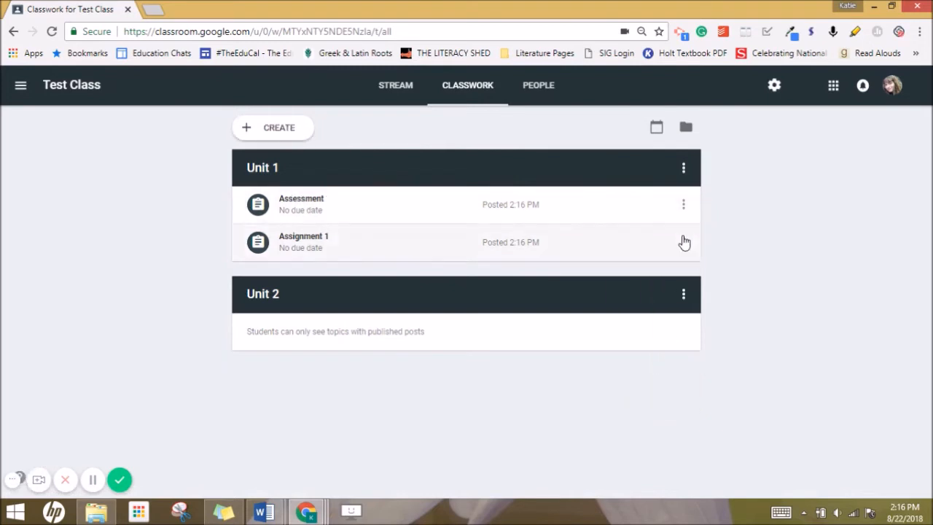
left_click(683, 207)
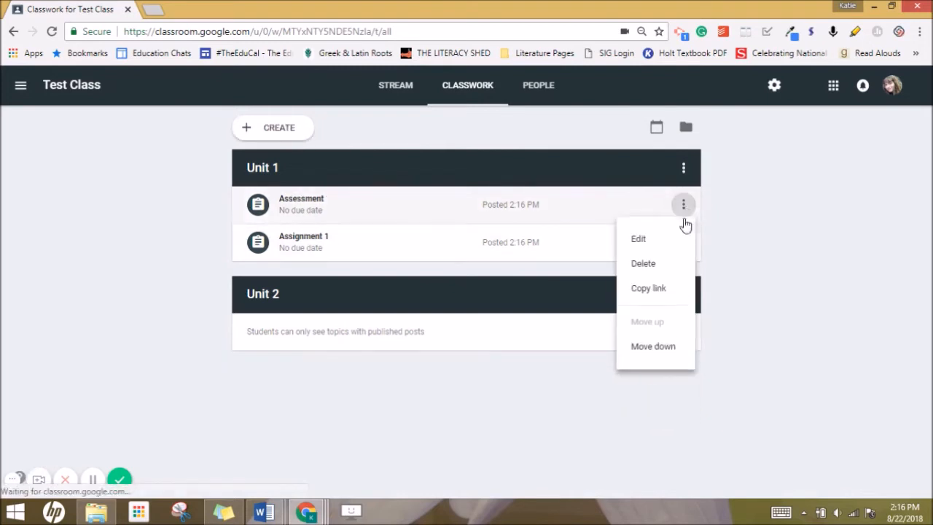
left_click(662, 350)
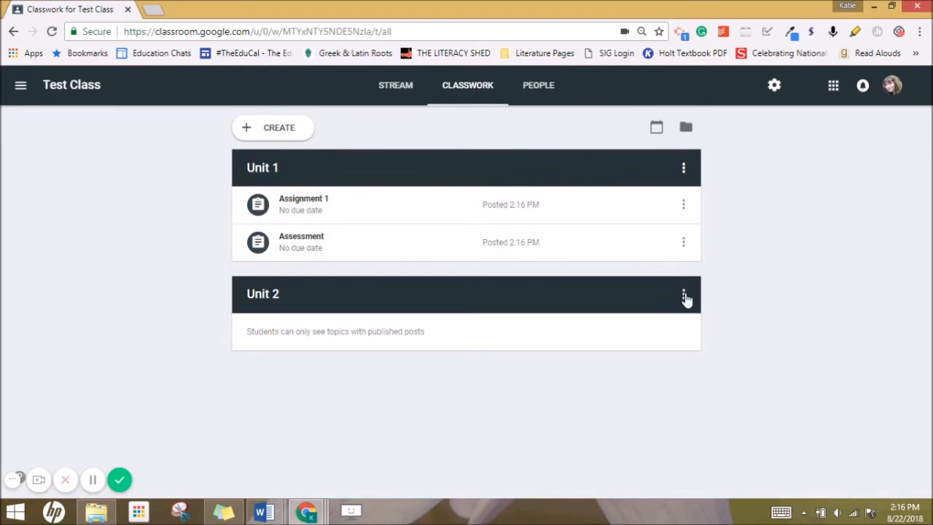
- Move the Unit 1 topic below Unit 2 and back above it
left_click(683, 168)
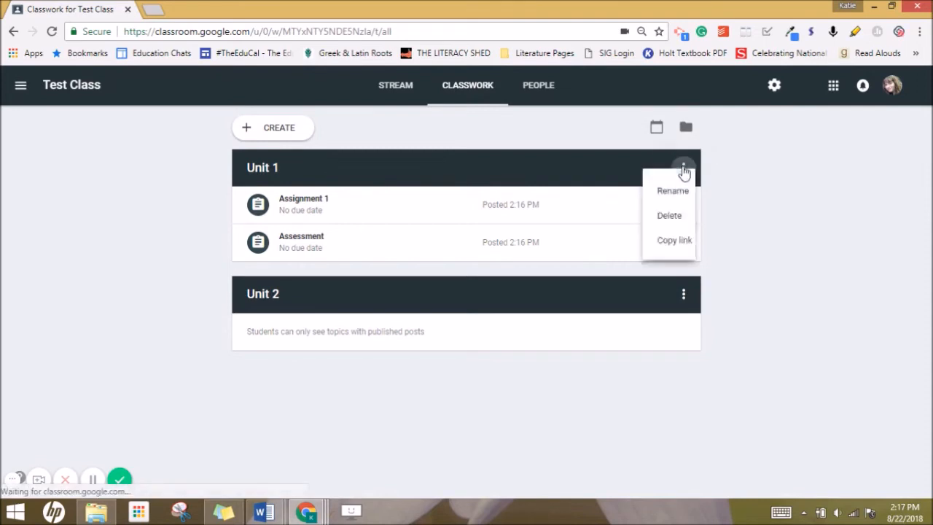
left_click(671, 315)
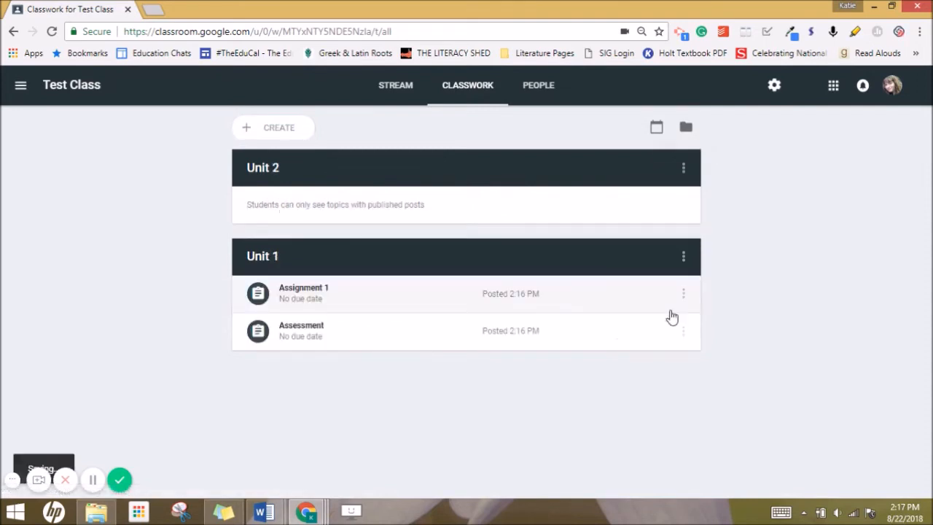
left_click(683, 255)
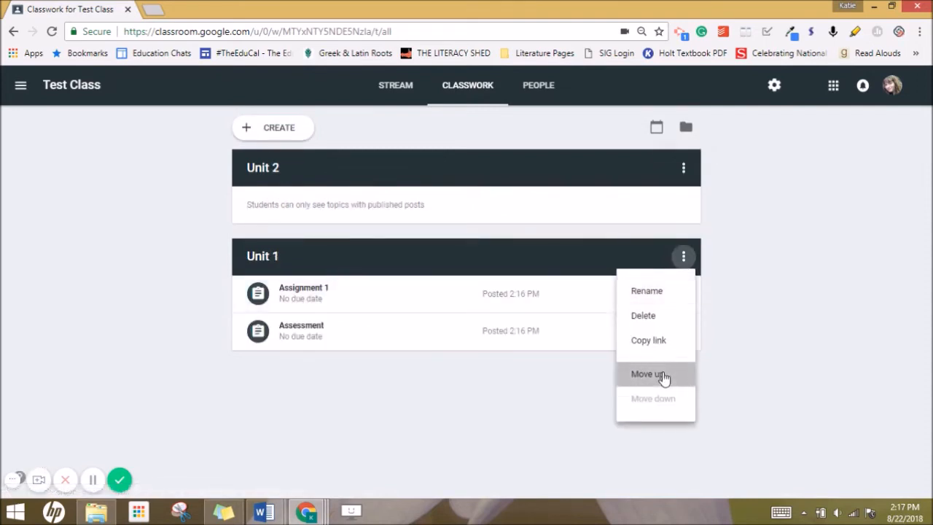
left_click(663, 376)
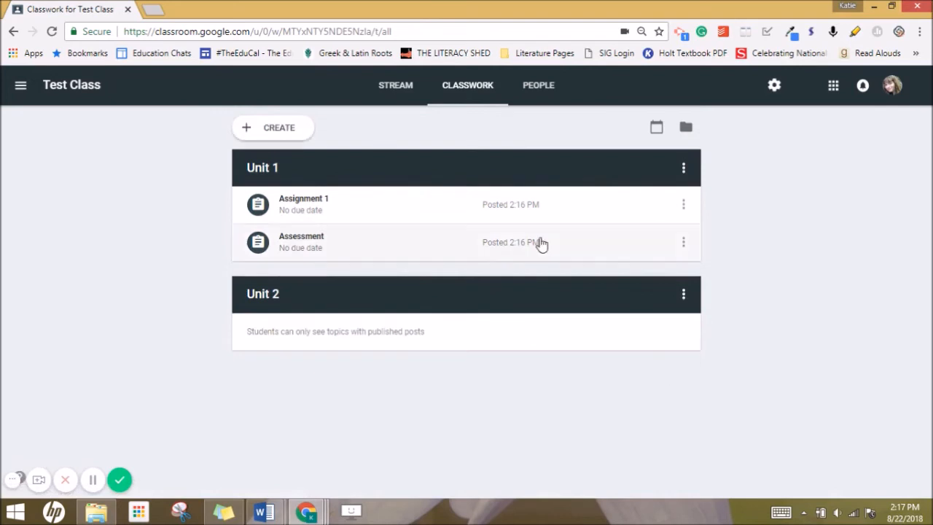
- Open the student's copy of Essay Assignment from the student work of Assignment 1
left_click(341, 201)
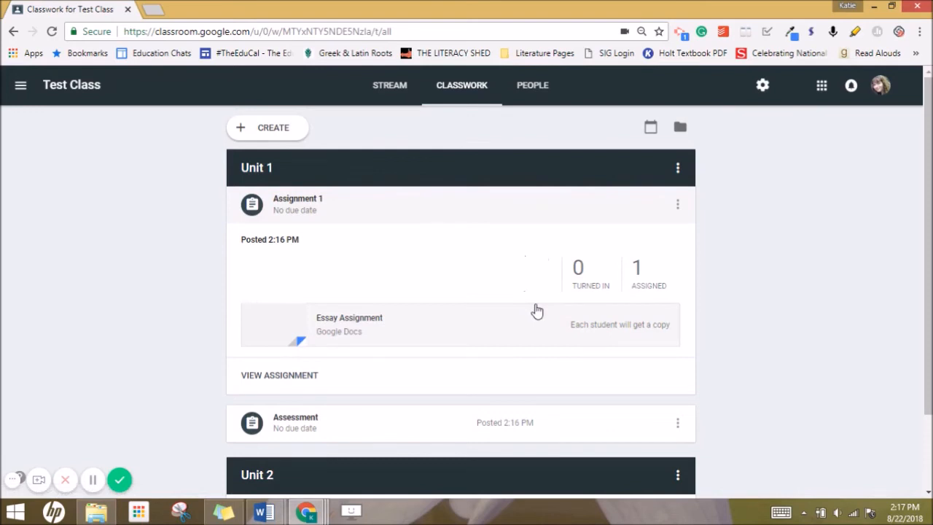
left_click(306, 376)
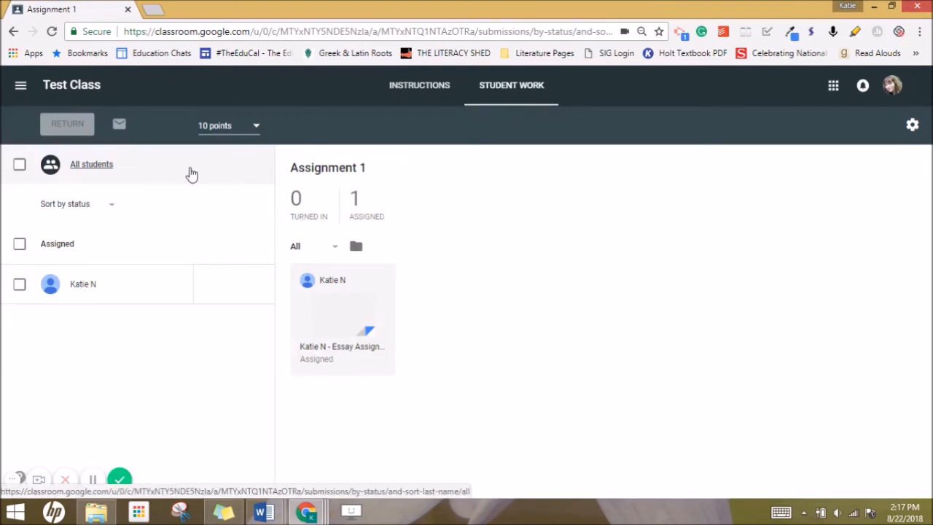
left_click(337, 328)
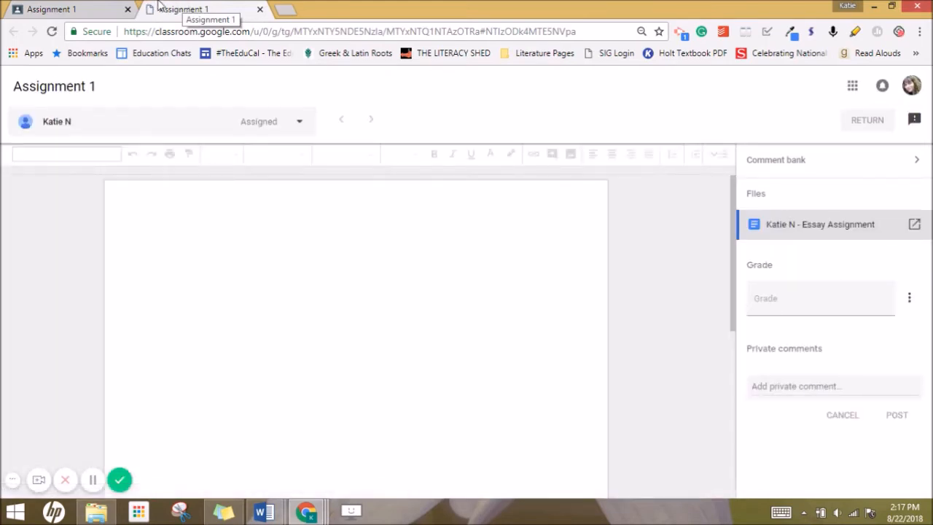
left_click(84, 8)
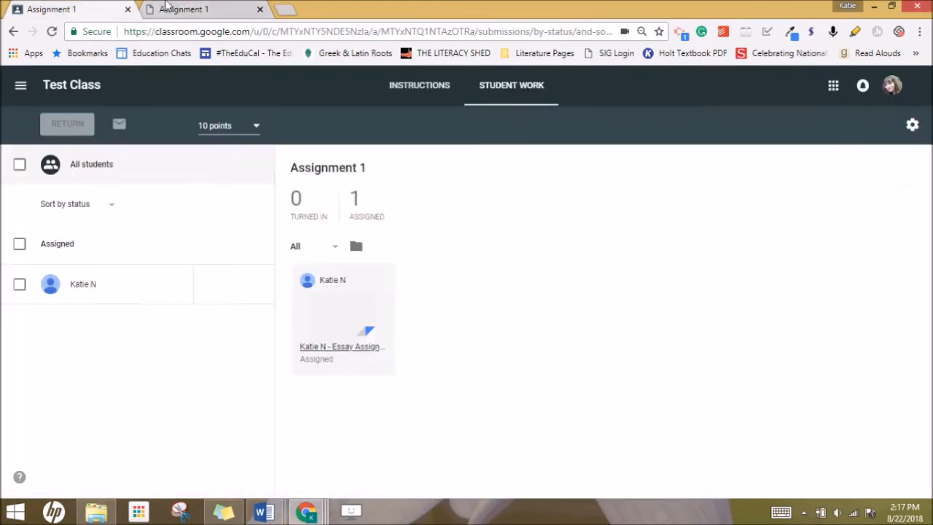
left_click(226, 6)
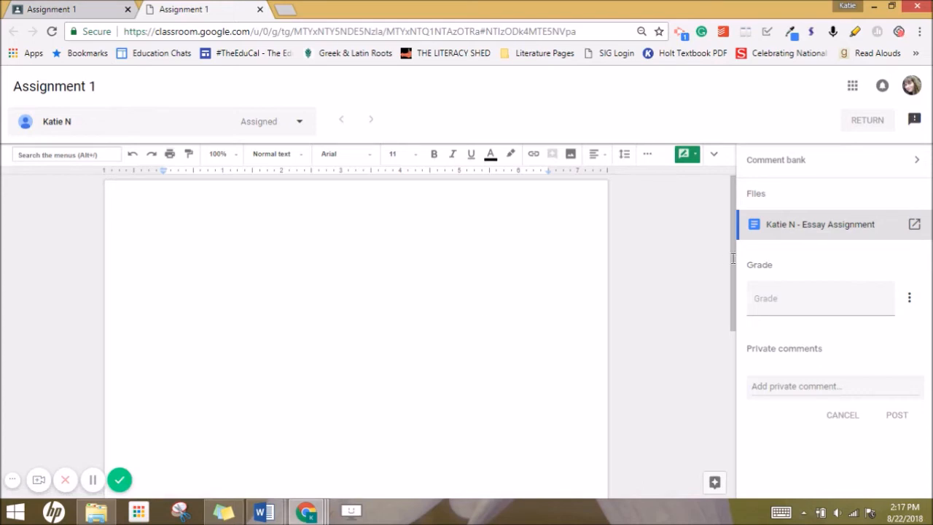
- Enter a grade of 6 for the student's work and draft the private comment "See rubric"
left_click(761, 305)
type("6")
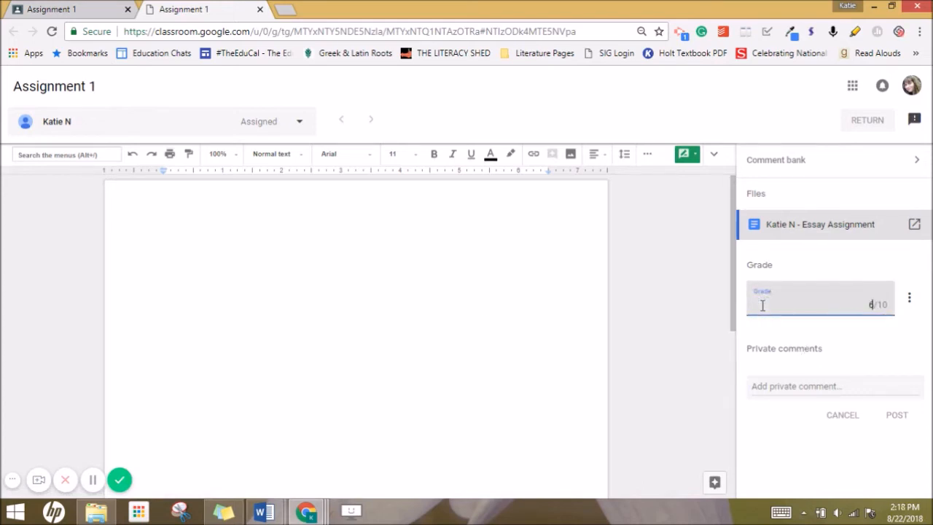
left_click(787, 391)
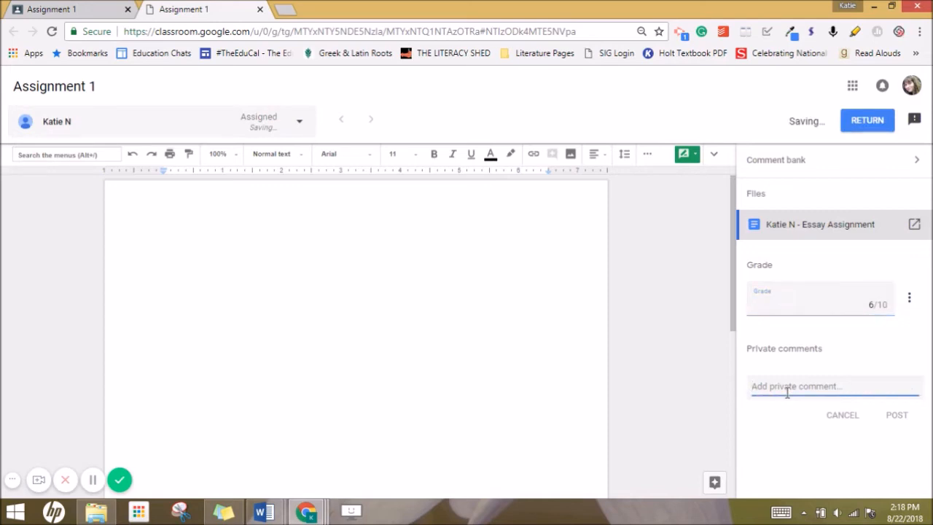
type("See rubric")
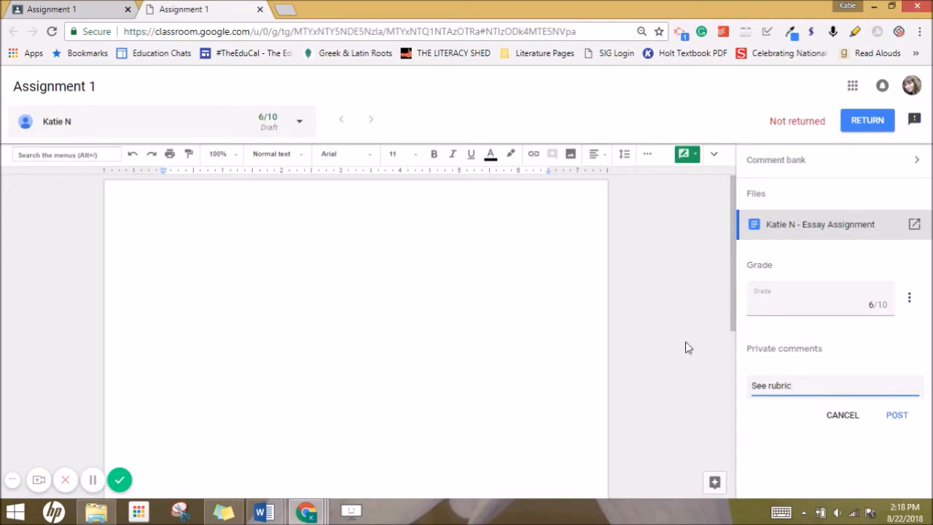
left_click(61, 6)
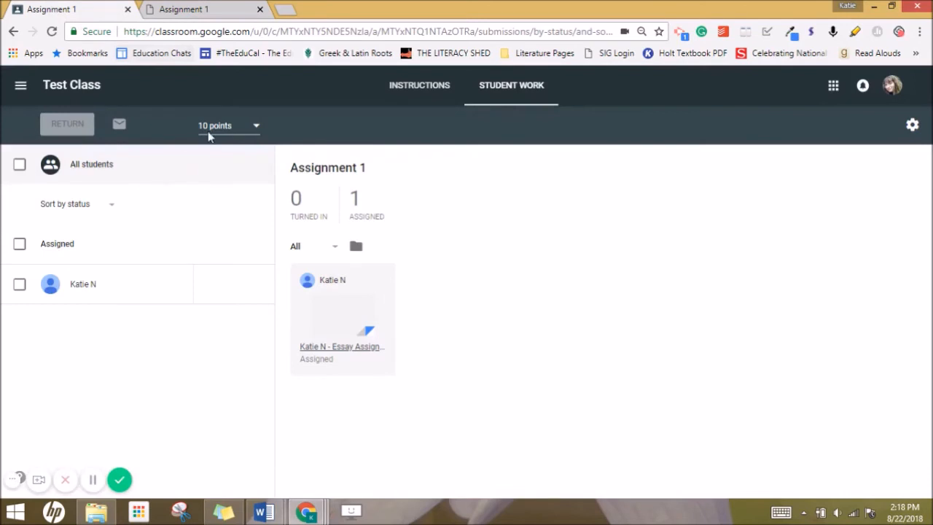
left_click(166, 7)
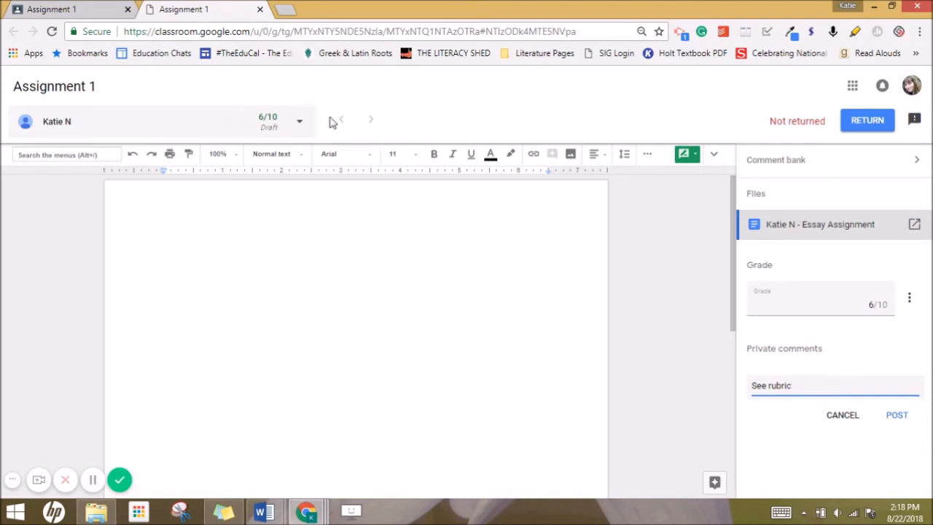
left_click(373, 123)
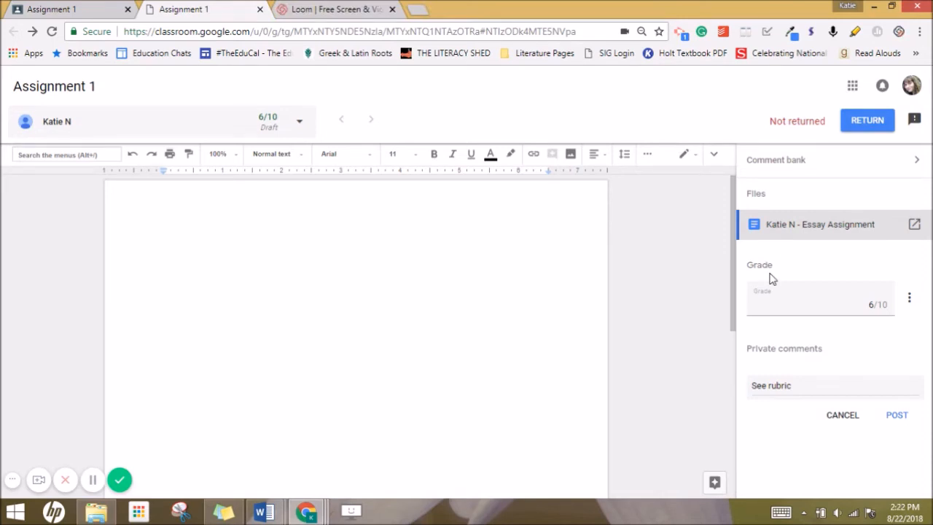
- Write "Answer Here" in the student's blank essay document
left_click(286, 250)
type("Answer Here")
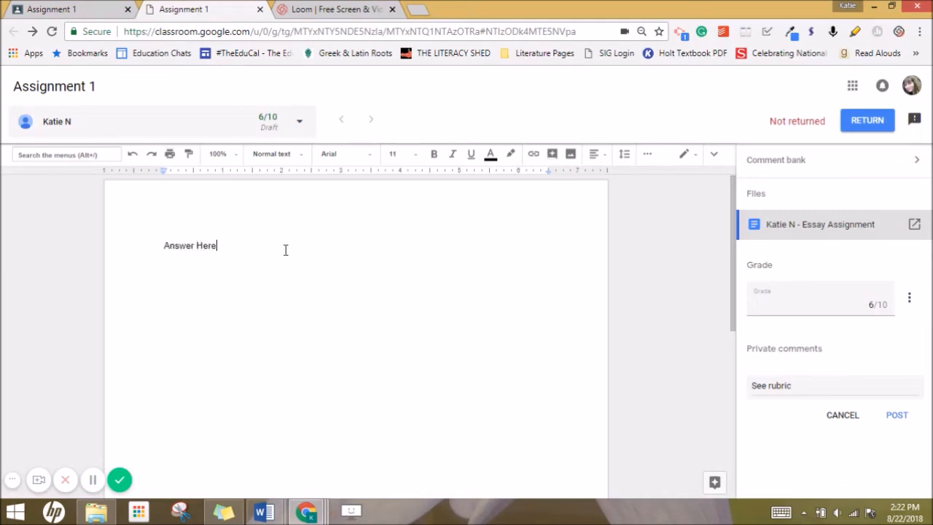
- Add two reusable comments, "Needs revision" and "Needs to be finished", to the comment bank
left_click(814, 162)
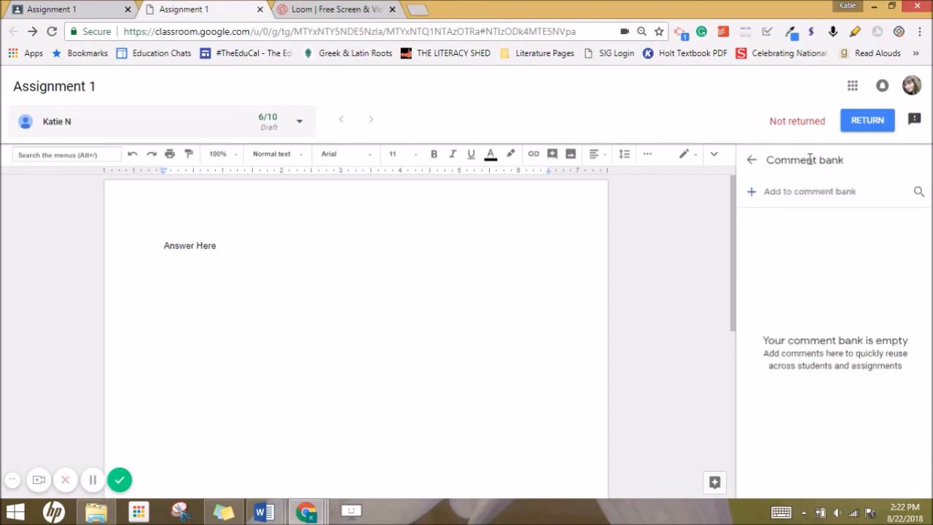
left_click(777, 199)
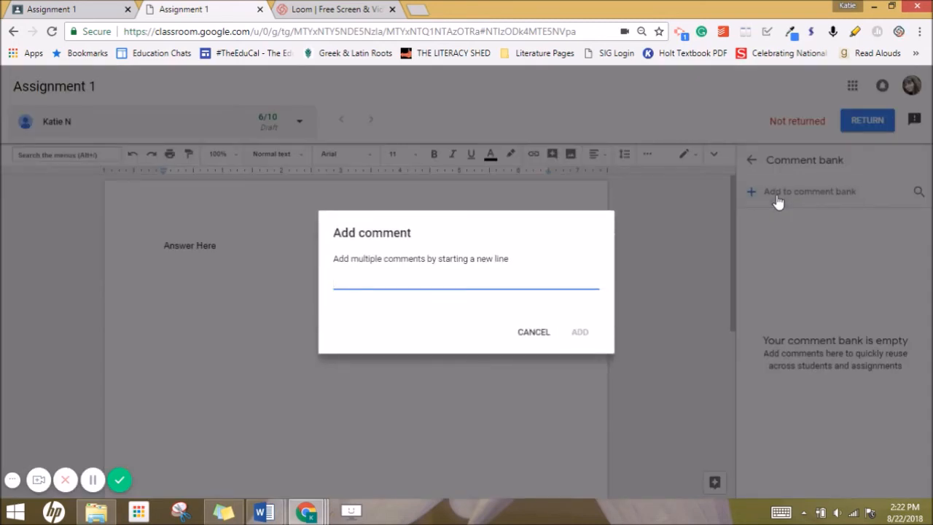
type("Needs revision")
key("Return")
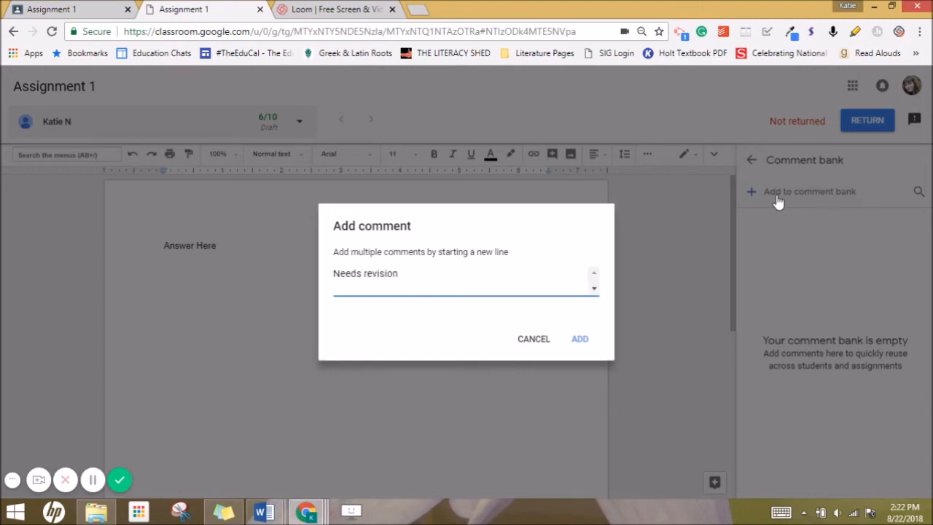
type("Needs to be finsihed")
key("BackSpace")
key("BackSpace")
key("BackSpace")
key("BackSpace")
key("BackSpace")
type("ished")
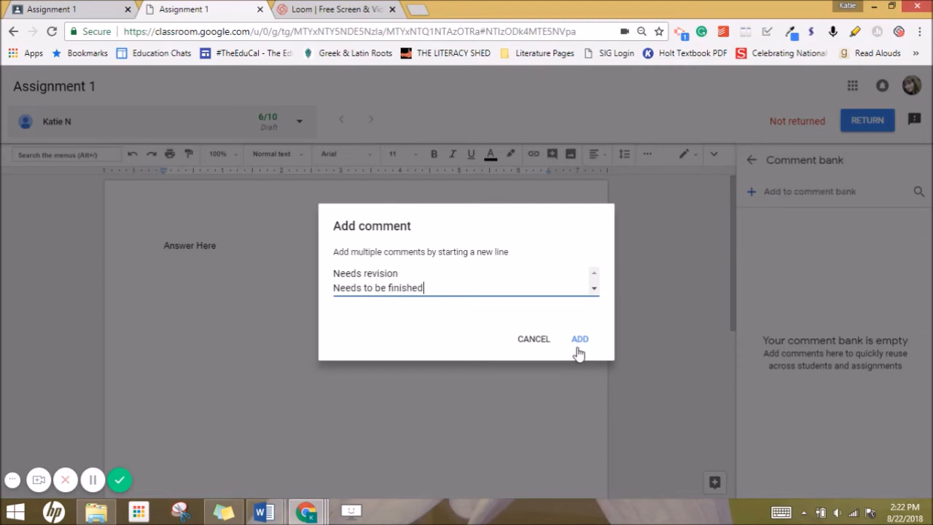
left_click(578, 339)
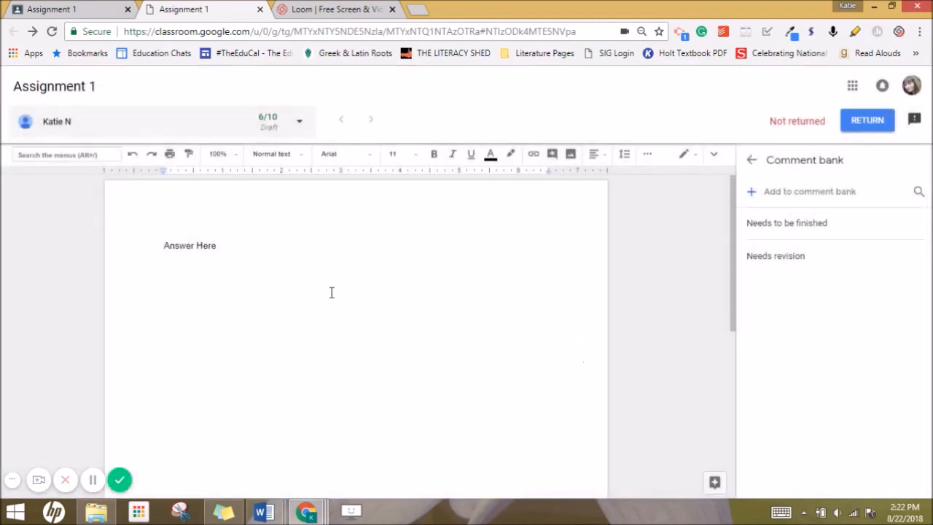
- Comment on the word "Here" in the document using the comment bank entry "Needs to be finished"
double_click(207, 246)
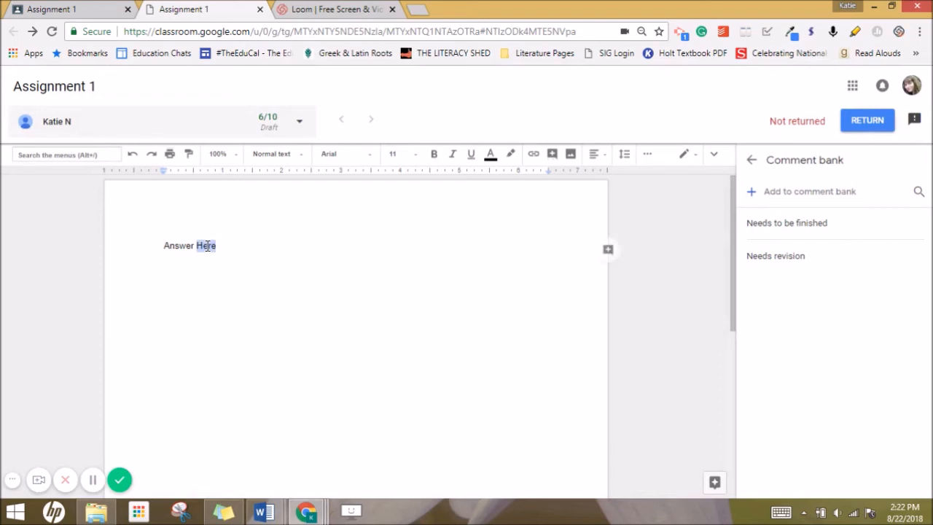
left_click(607, 251)
type("#")
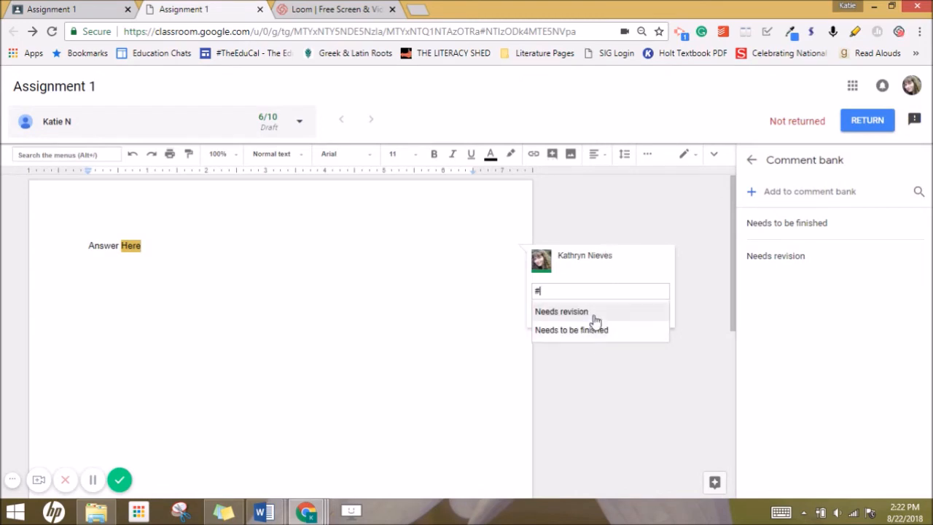
left_click(571, 330)
left_click(563, 314)
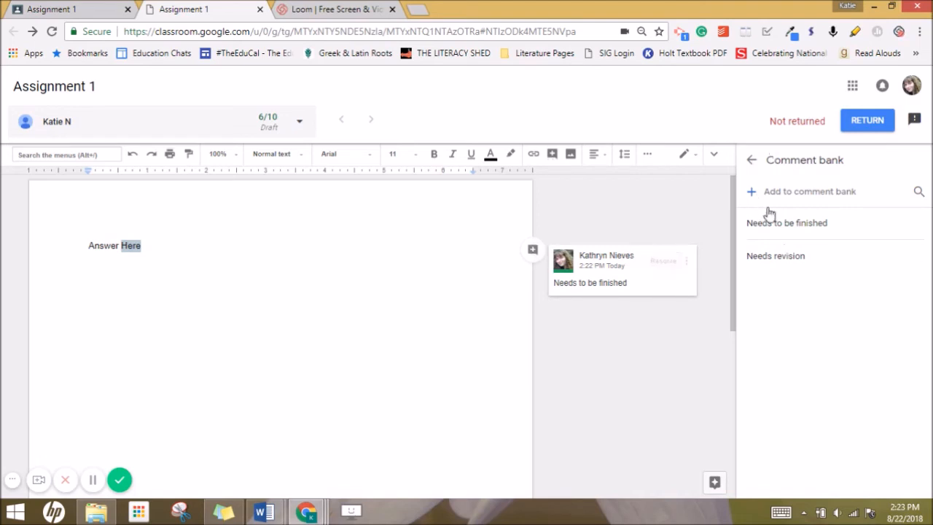
- Leave the comment bank and post the drafted private comment to the student
left_click(760, 166)
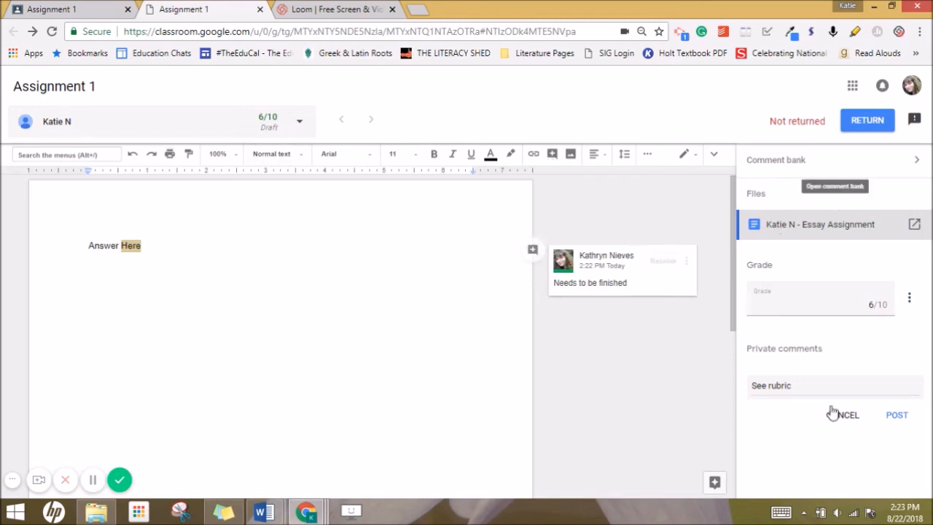
left_click(906, 421)
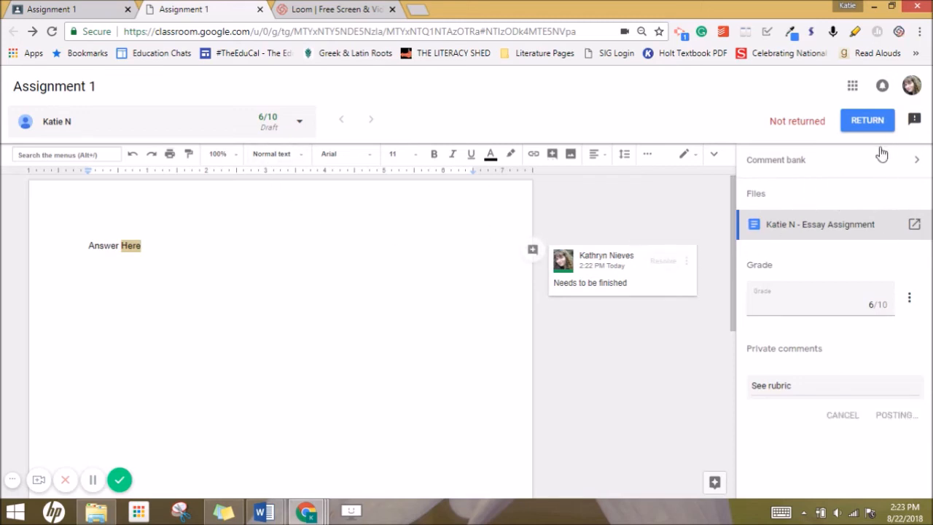
- Return the graded Assignment 1 to the student and open the student's entry in the assignment's student work list
left_click(871, 125)
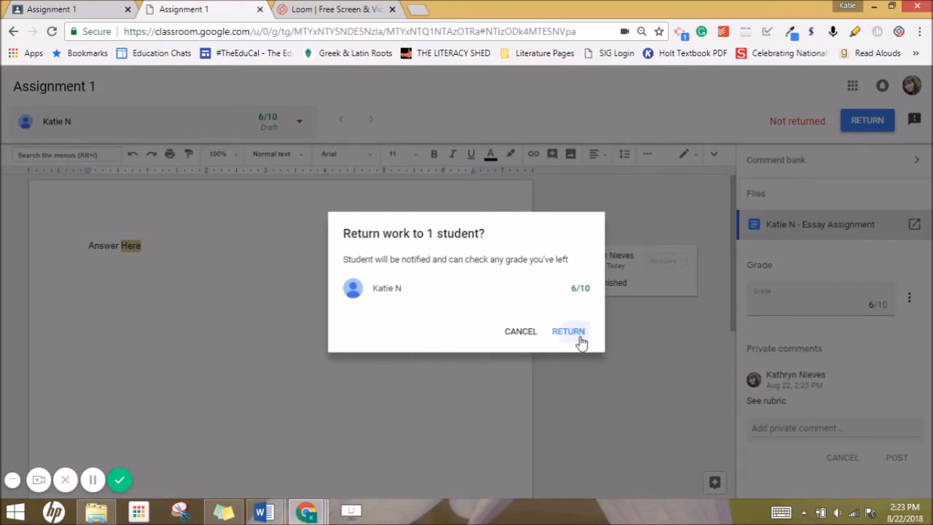
left_click(580, 341)
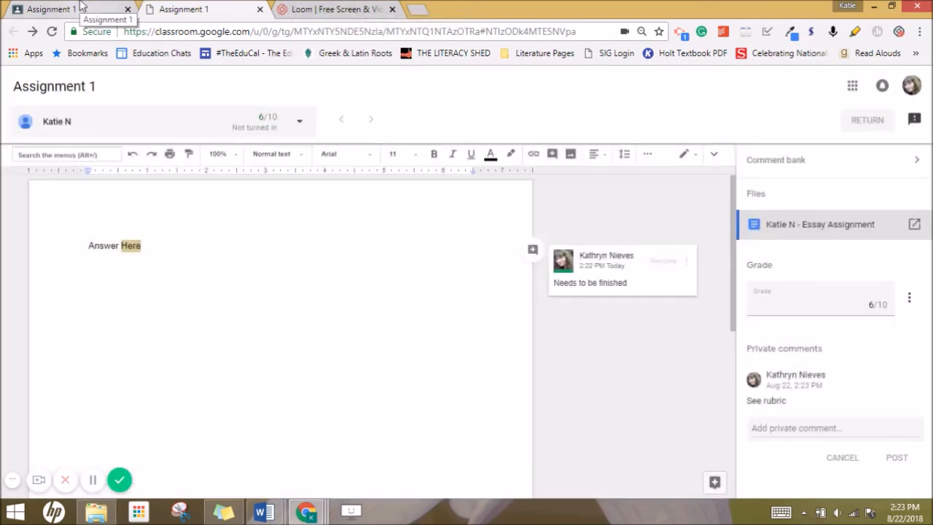
left_click(80, 6)
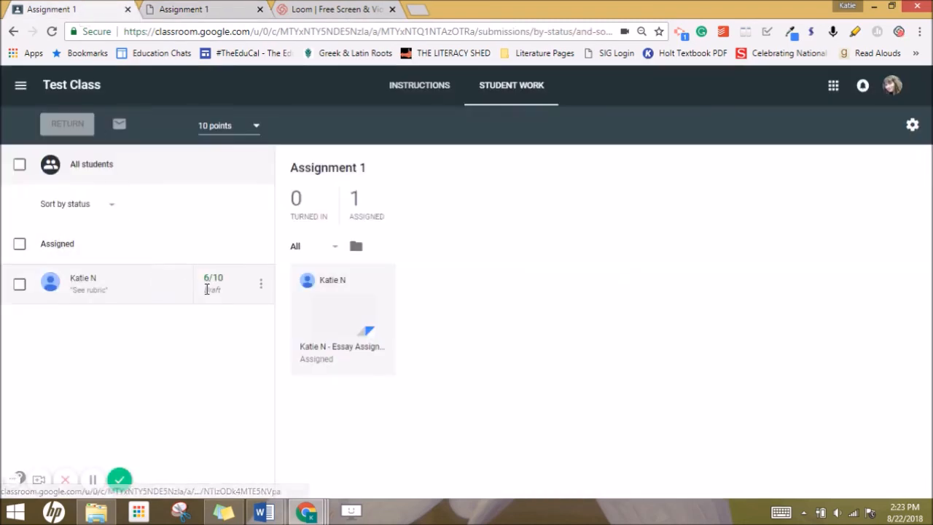
left_click(166, 292)
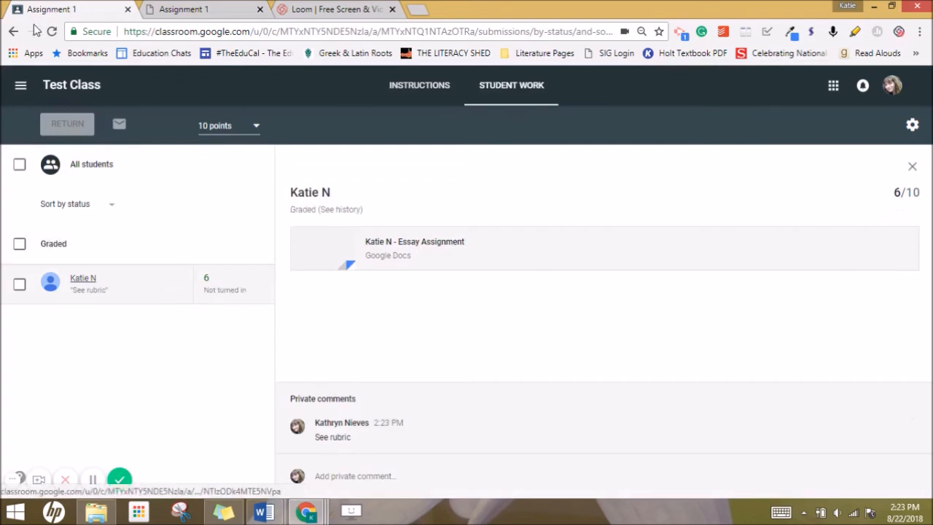
- Go back to Test Class and open its list of teachers and students
left_click(23, 98)
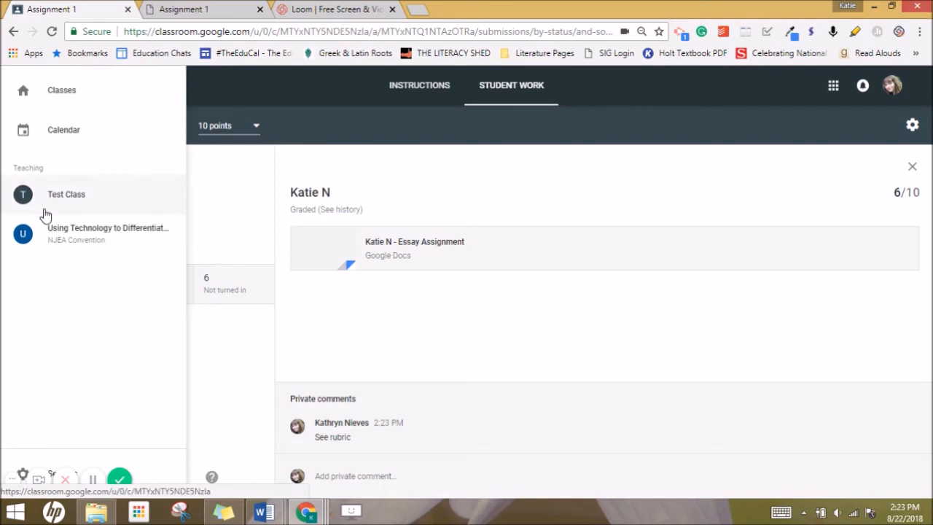
left_click(45, 214)
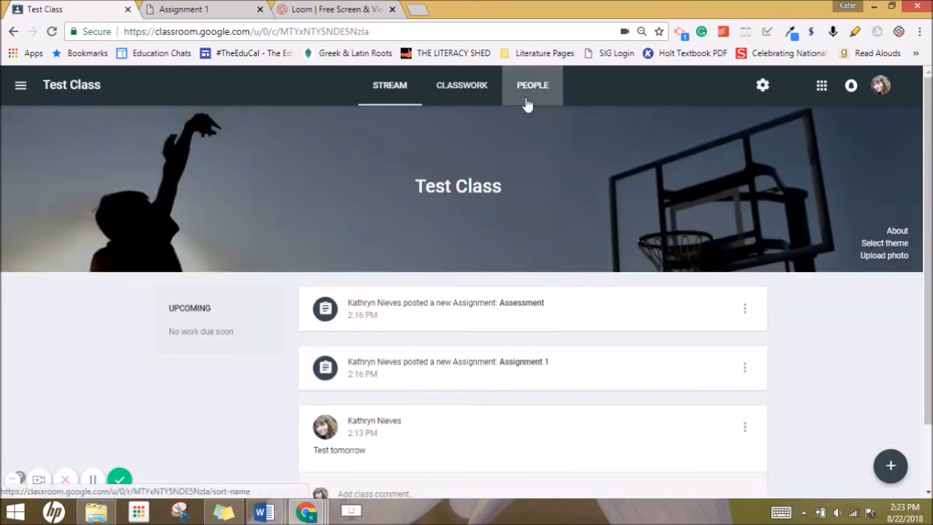
left_click(527, 105)
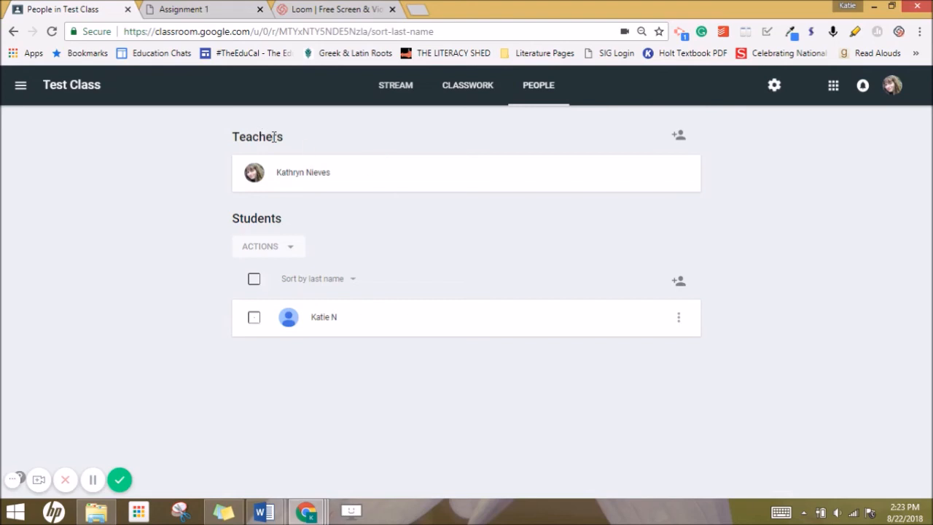
- View the invitation form for teachers and the one for students, leaving each without inviting anyone
left_click(678, 135)
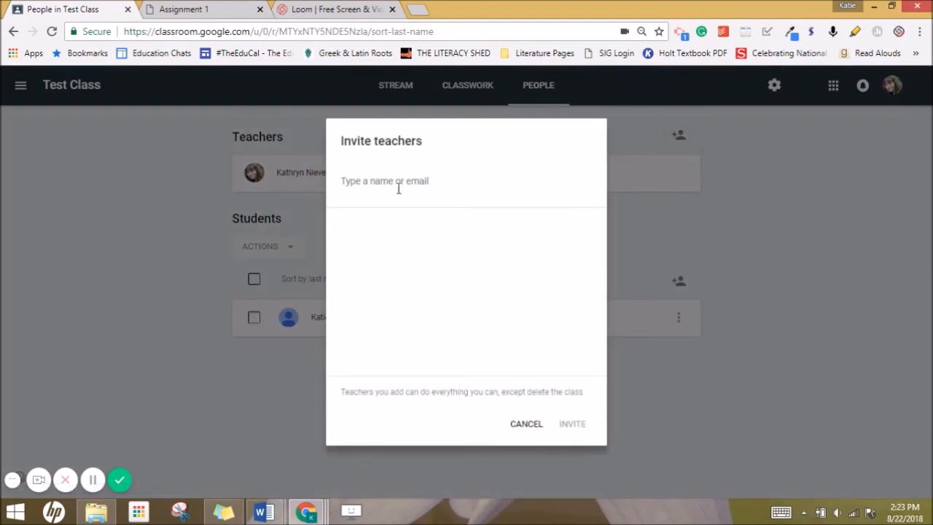
left_click(520, 432)
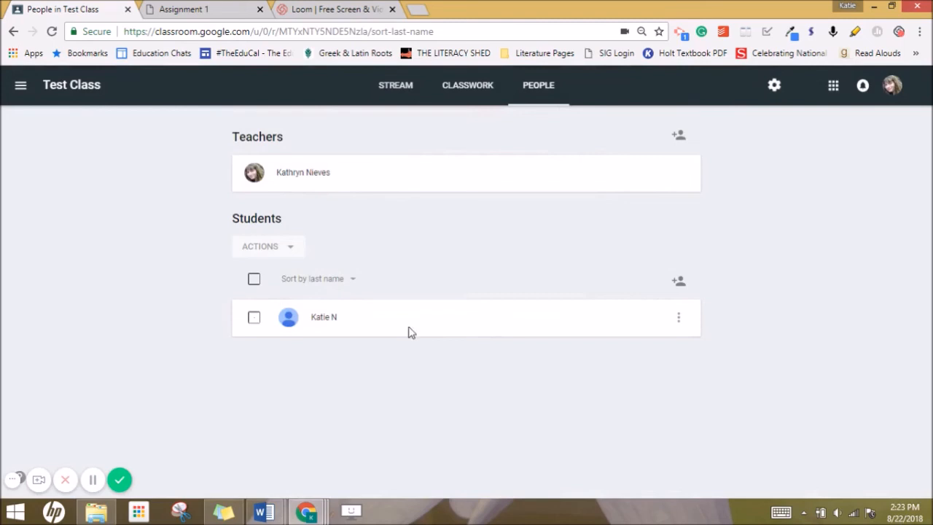
left_click(678, 283)
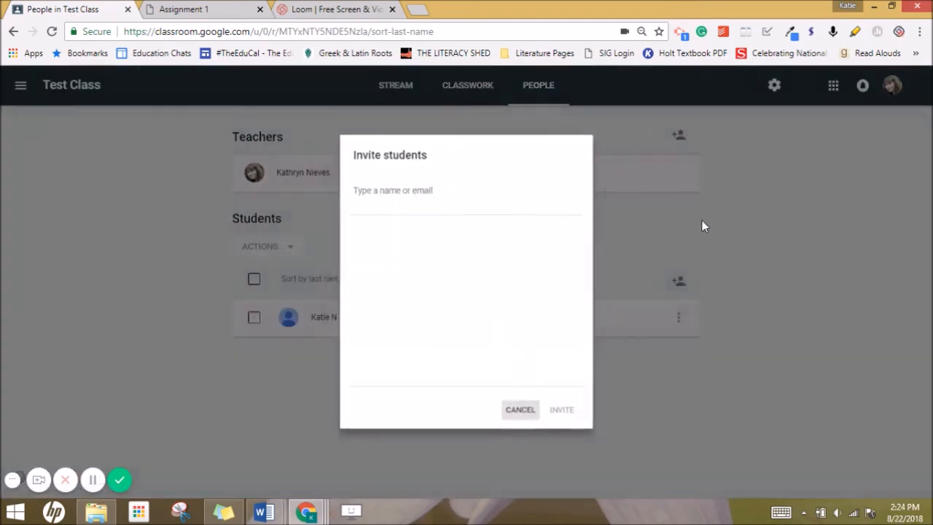
left_click(694, 231)
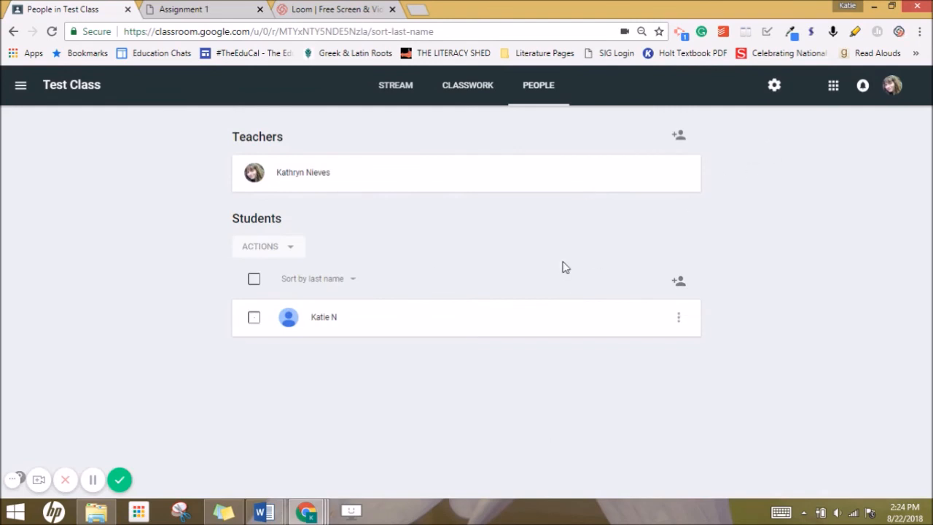
- Open the class settings, display the class code enlarged, and review the other options for the code
left_click(774, 86)
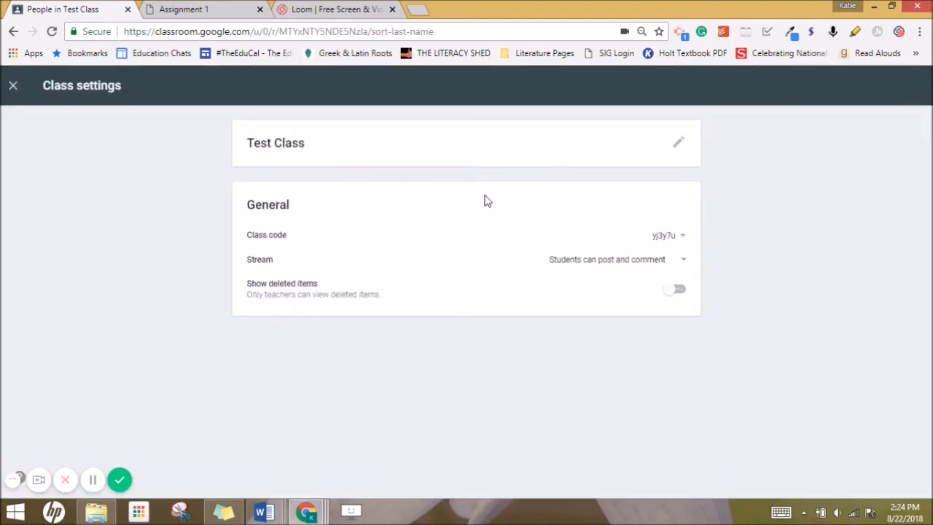
left_click(663, 236)
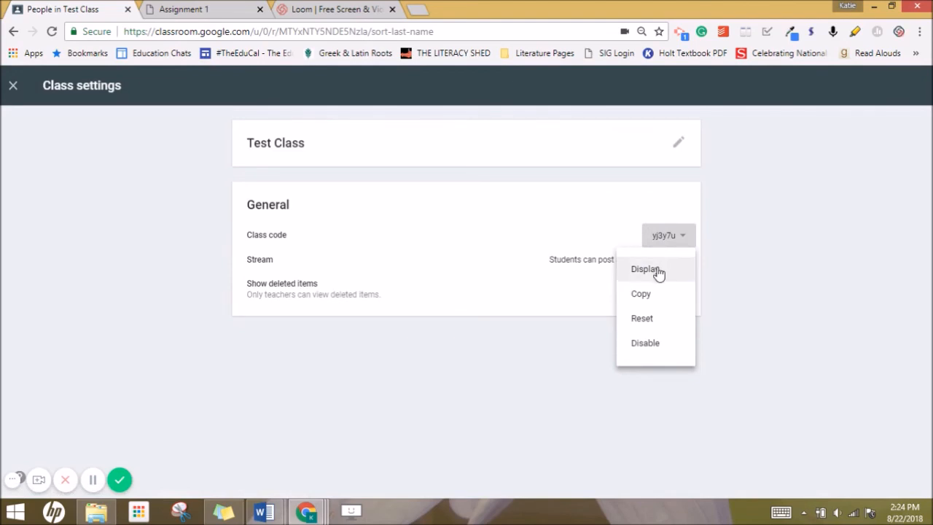
left_click(645, 269)
left_click(575, 353)
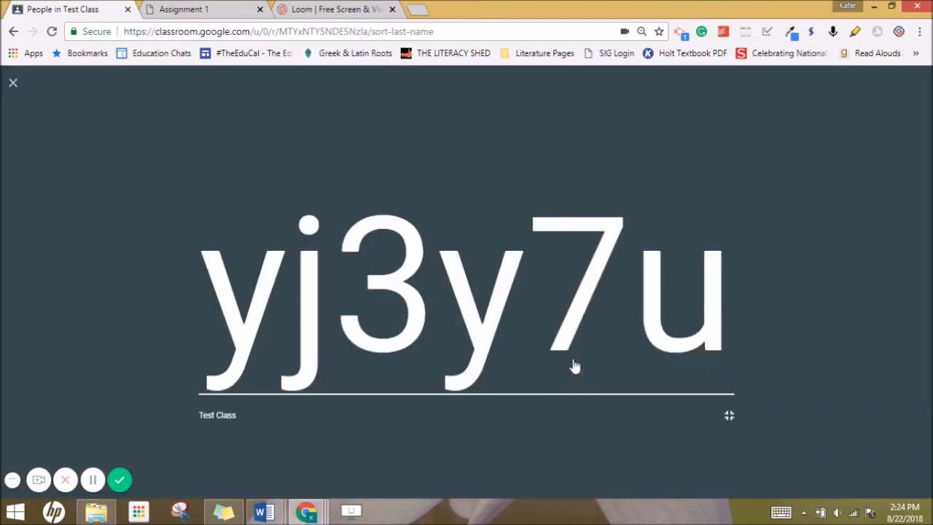
left_click(14, 86)
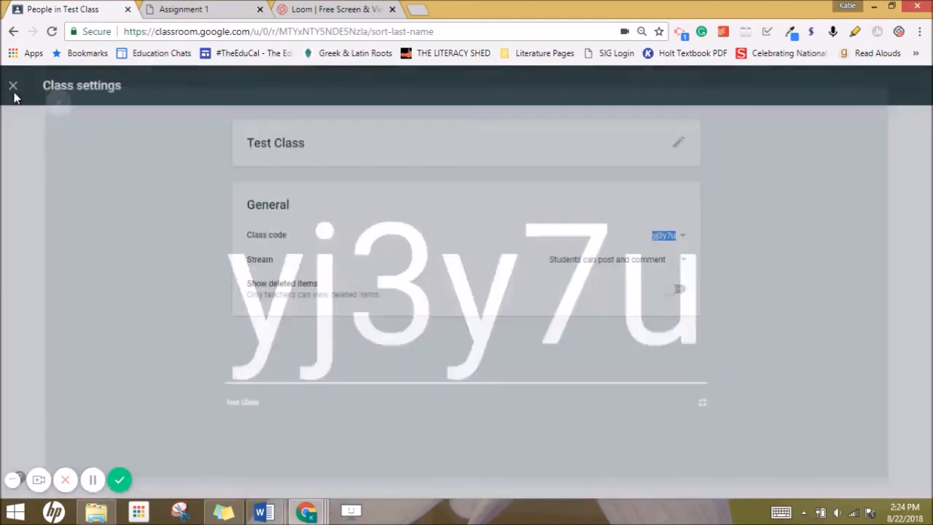
left_click(680, 246)
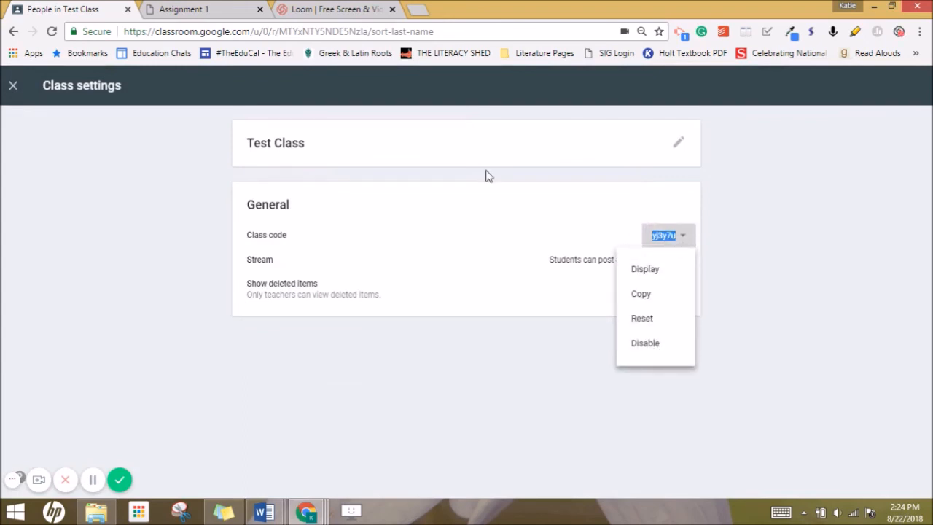
left_click(110, 210)
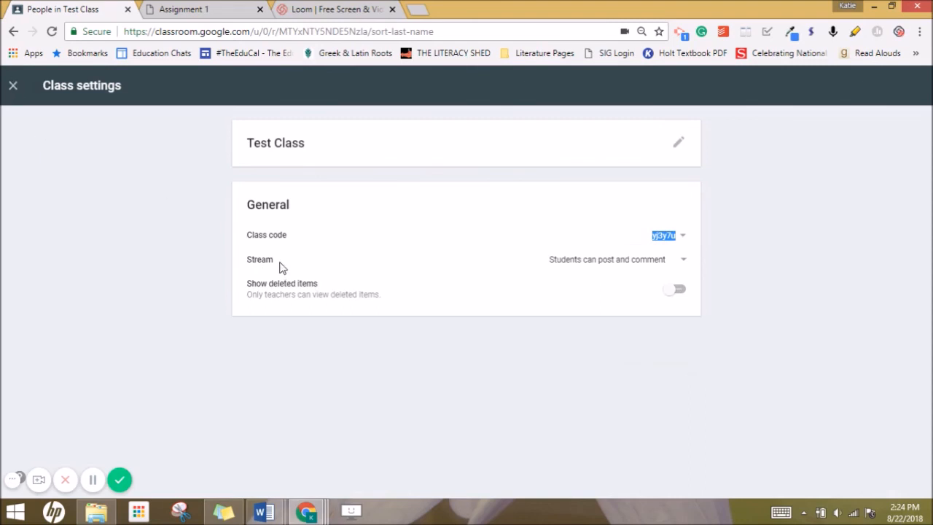
- Review the stream's permission options for posting and commenting without changing them, and leave the class settings
left_click(584, 263)
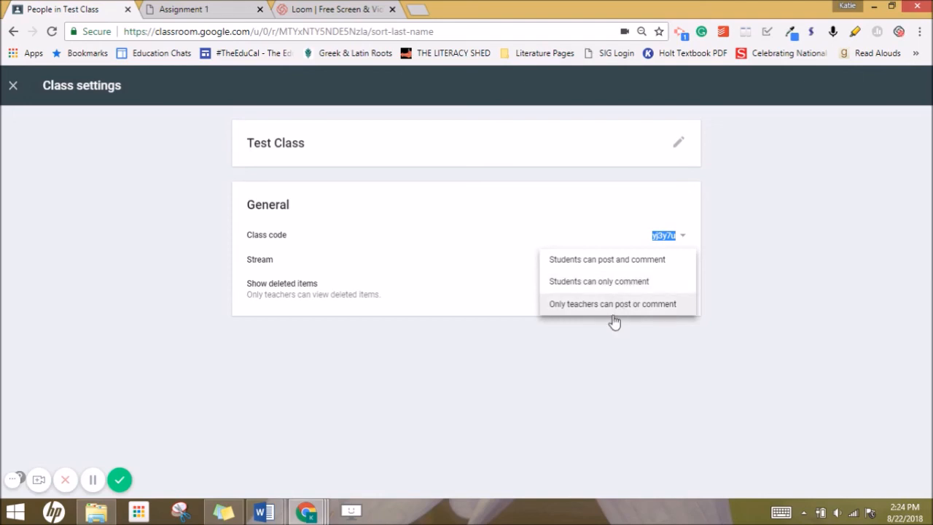
left_click(611, 343)
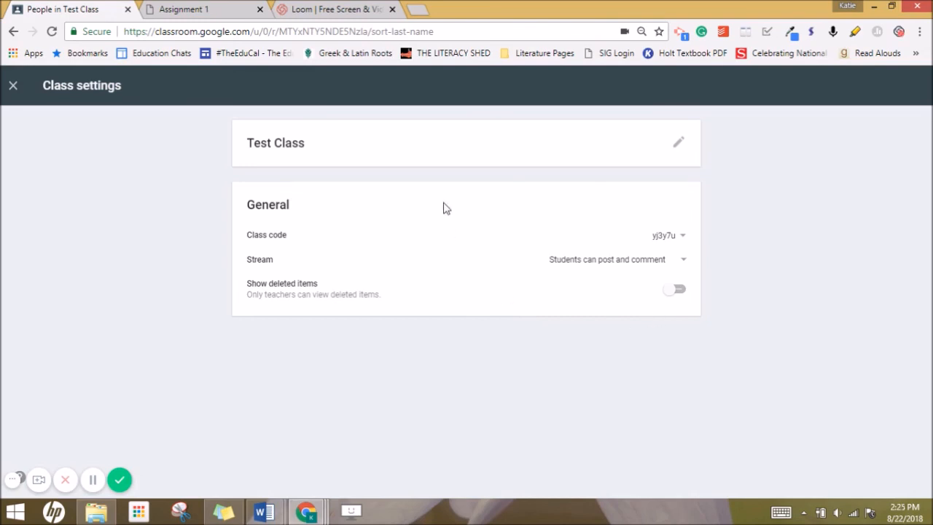
left_click(13, 85)
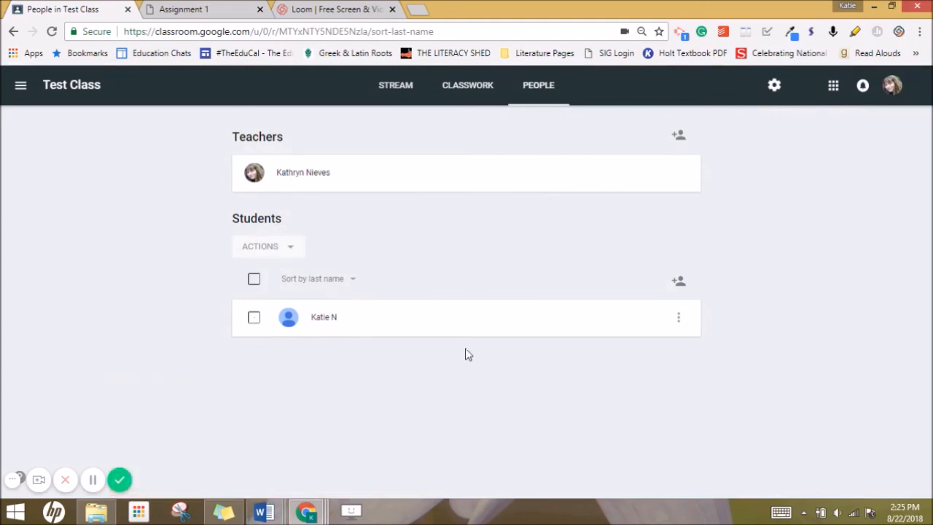
- Select the student in the class list to review the available actions, and clear the selection
left_click(255, 324)
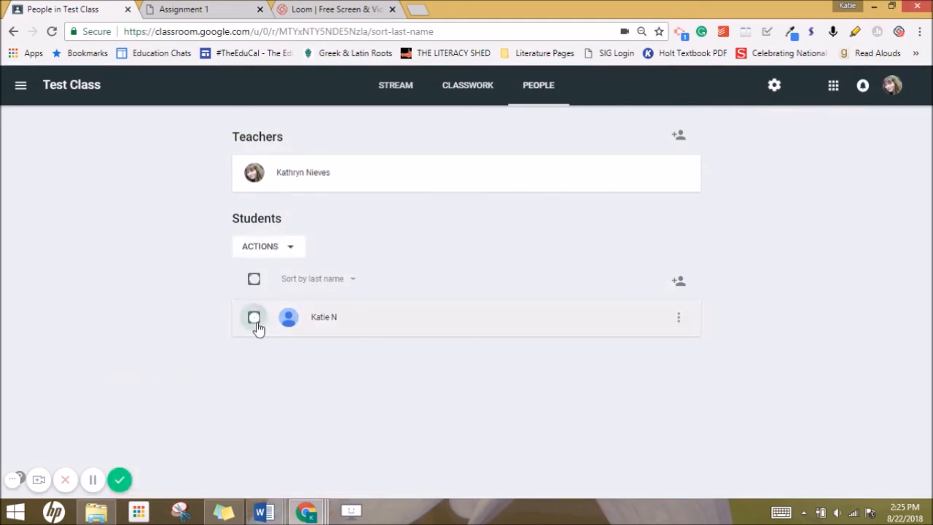
left_click(283, 247)
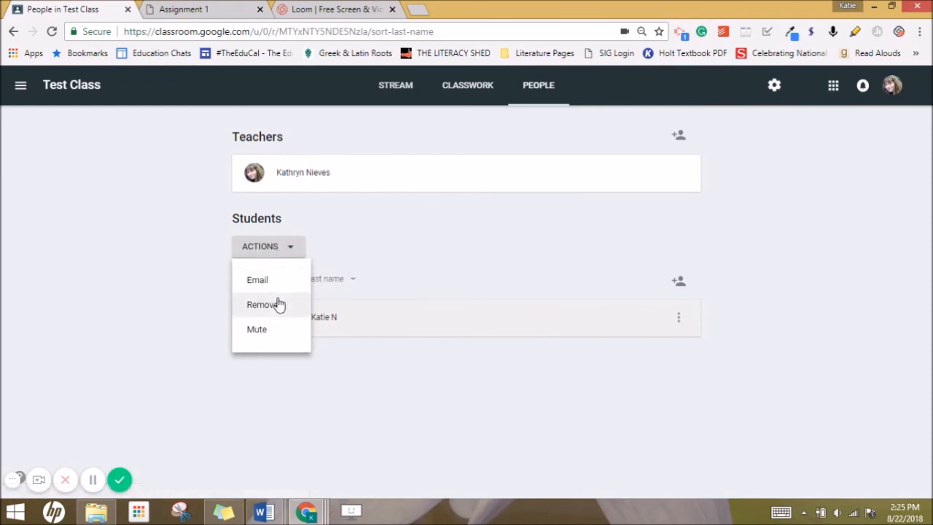
left_click(252, 379)
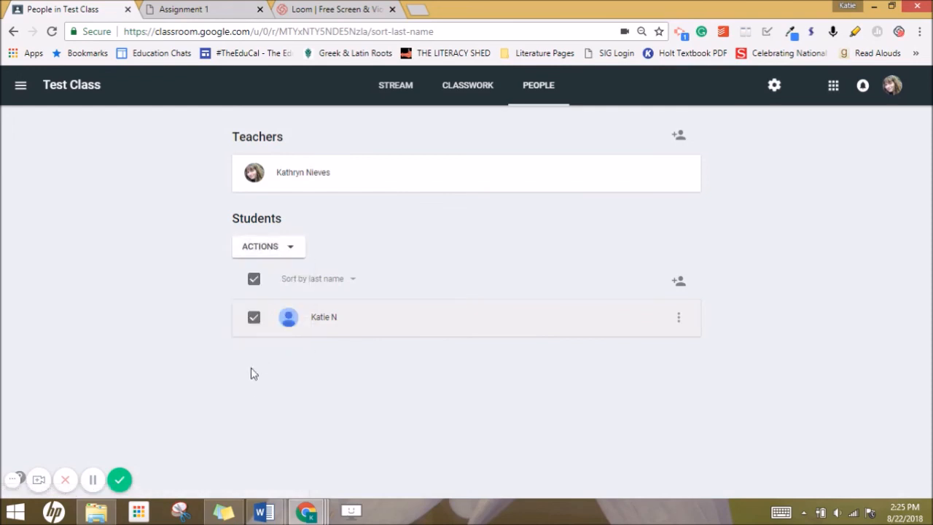
left_click(254, 318)
- Return to the Test Class stream
left_click(21, 86)
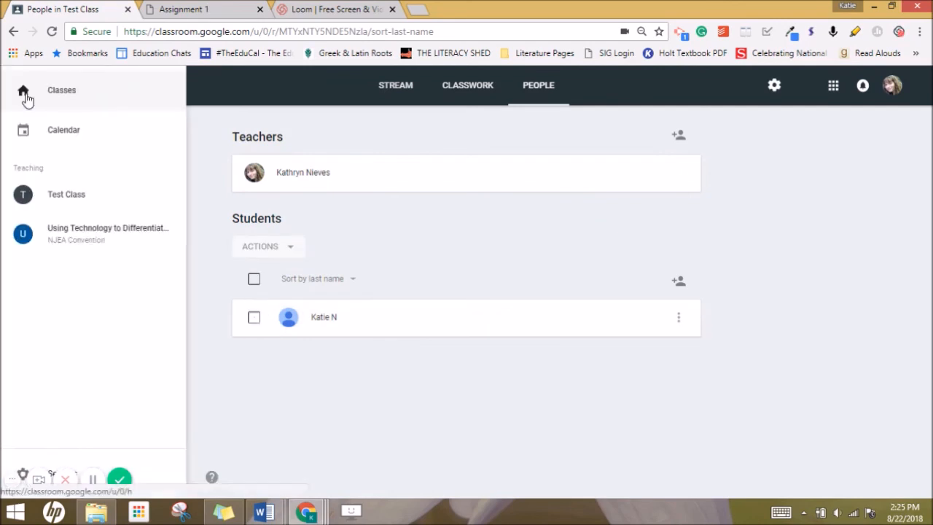
left_click(94, 201)
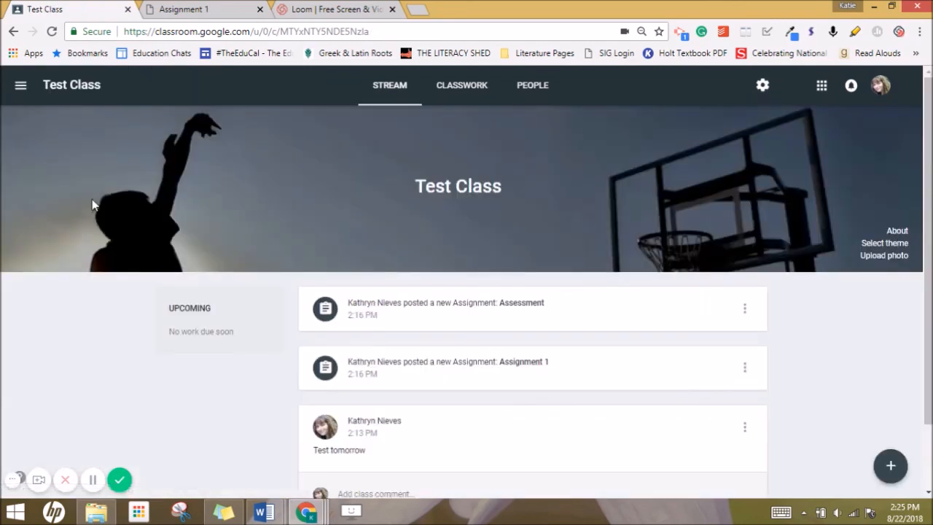